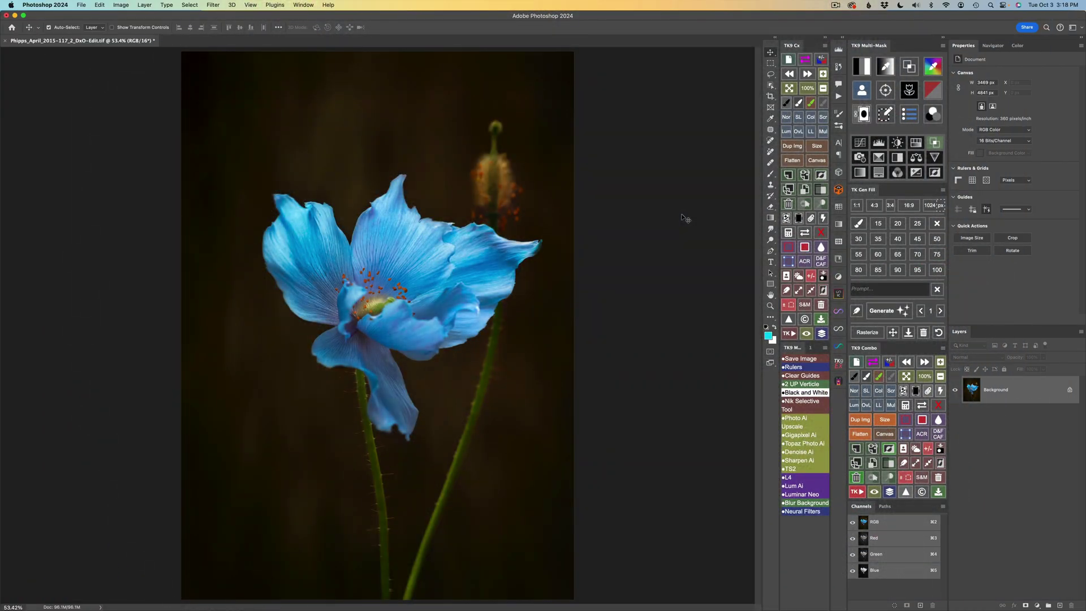
Create a blank 4:3 test document, check its image size, and close it
left_click(670, 482)
left_click(875, 206)
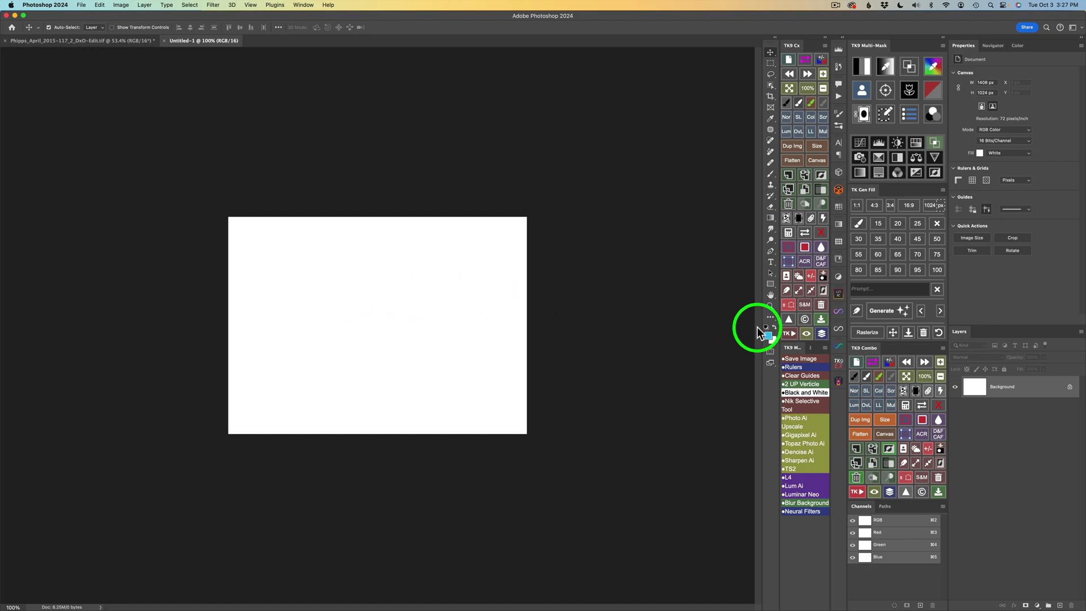
left_click(886, 420)
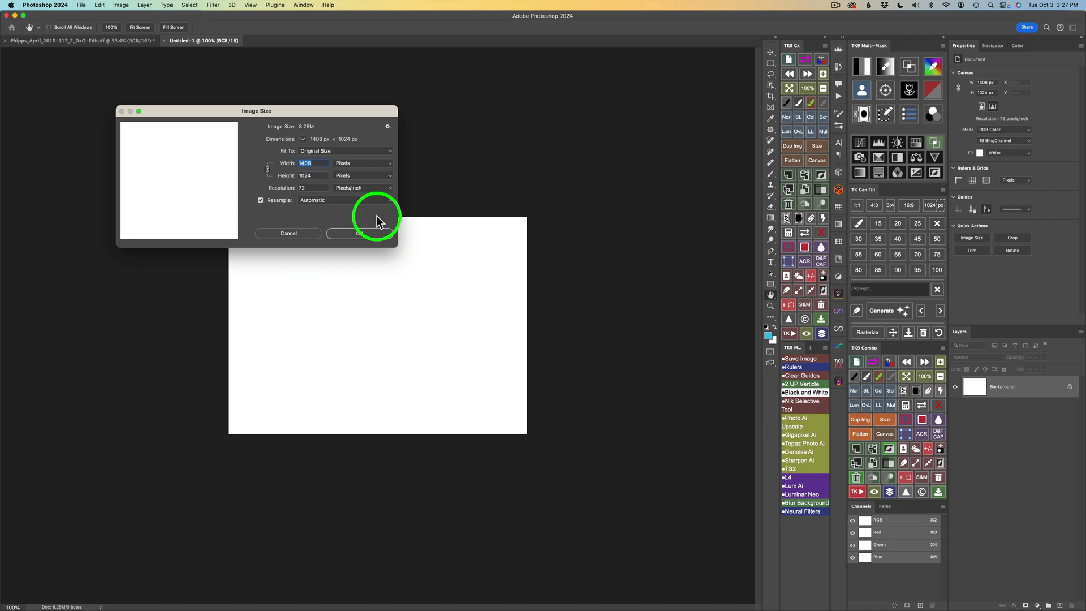
left_click(302, 232)
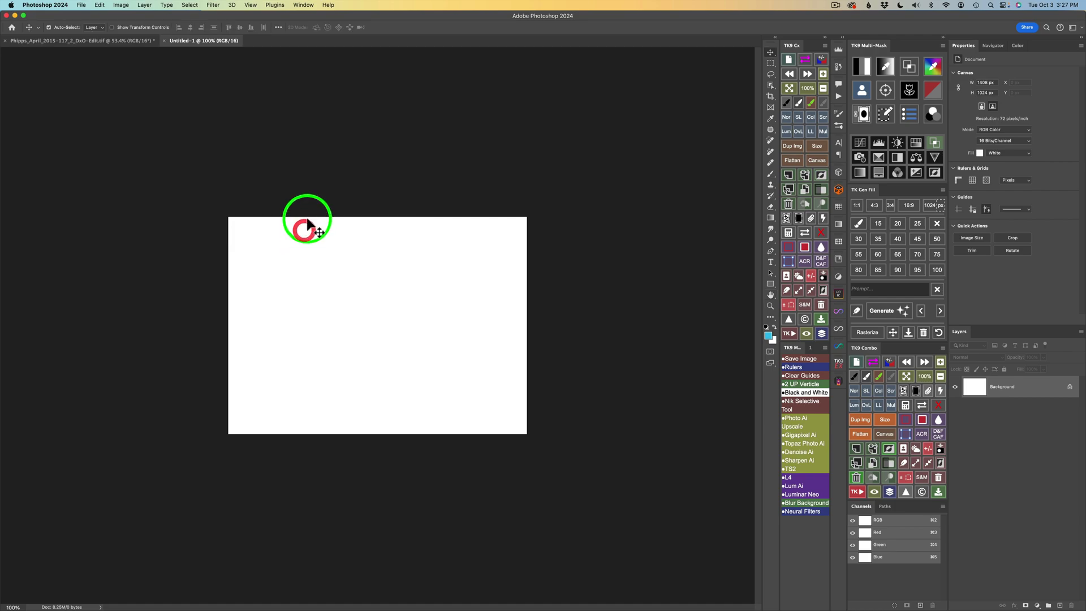
left_click(164, 40)
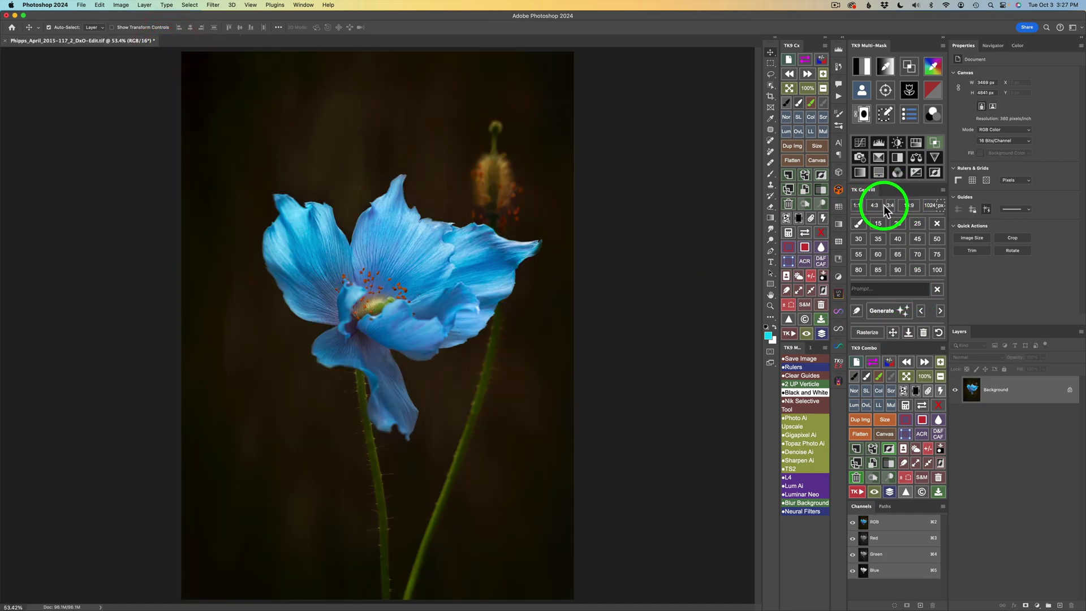
Make a 1024-pixel-tall copy of the poppy photo and zoom it to 200% on the flower
left_click(931, 205)
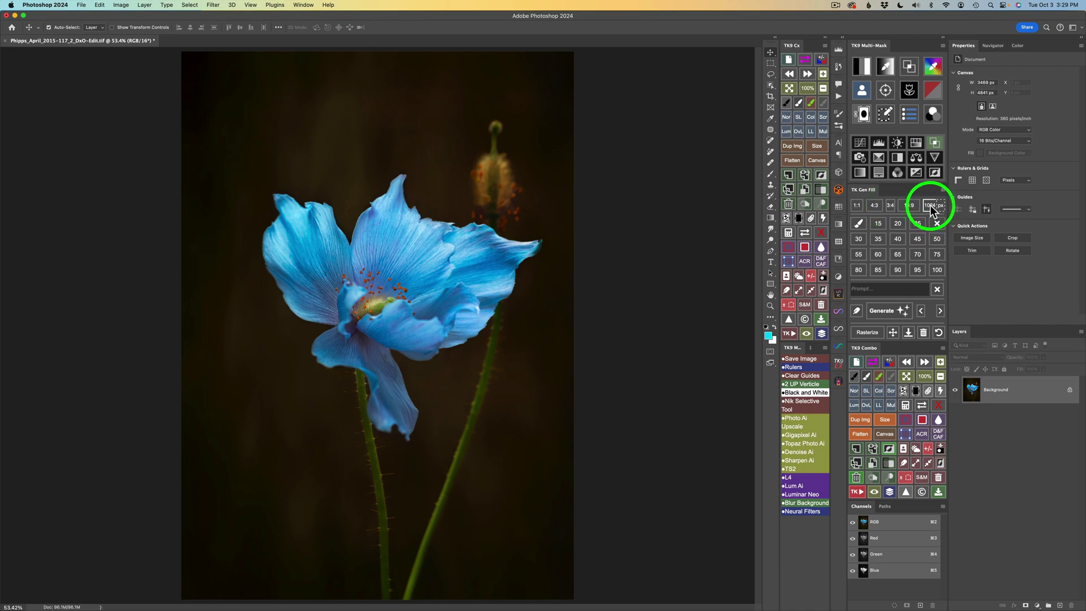
left_click_drag(348, 323, 382, 329)
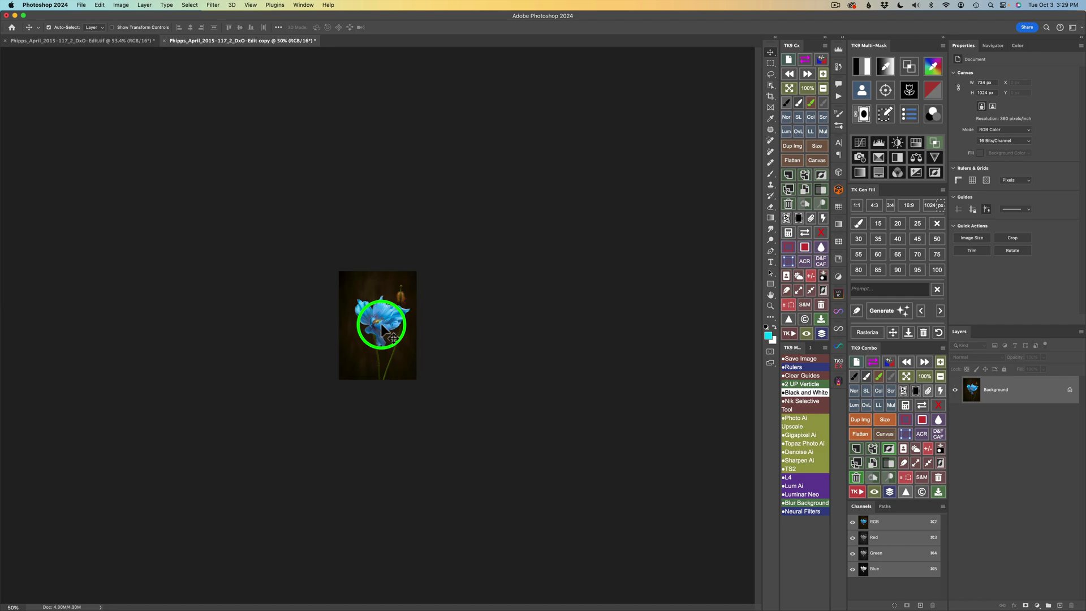
left_click_drag(382, 325, 381, 325)
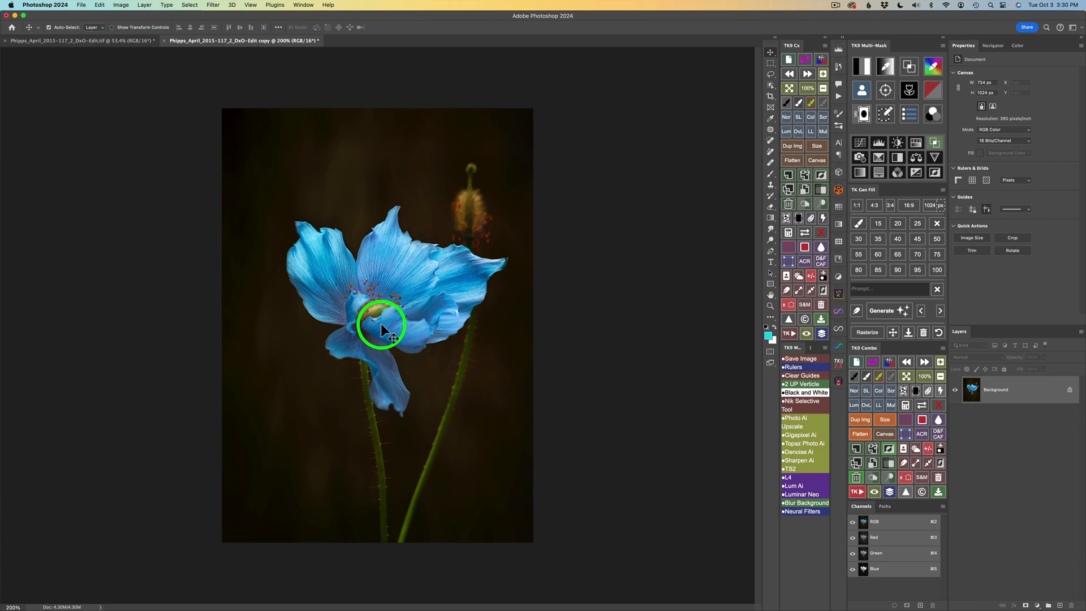
Close the original full-size poppy photo without saving
left_click(98, 40)
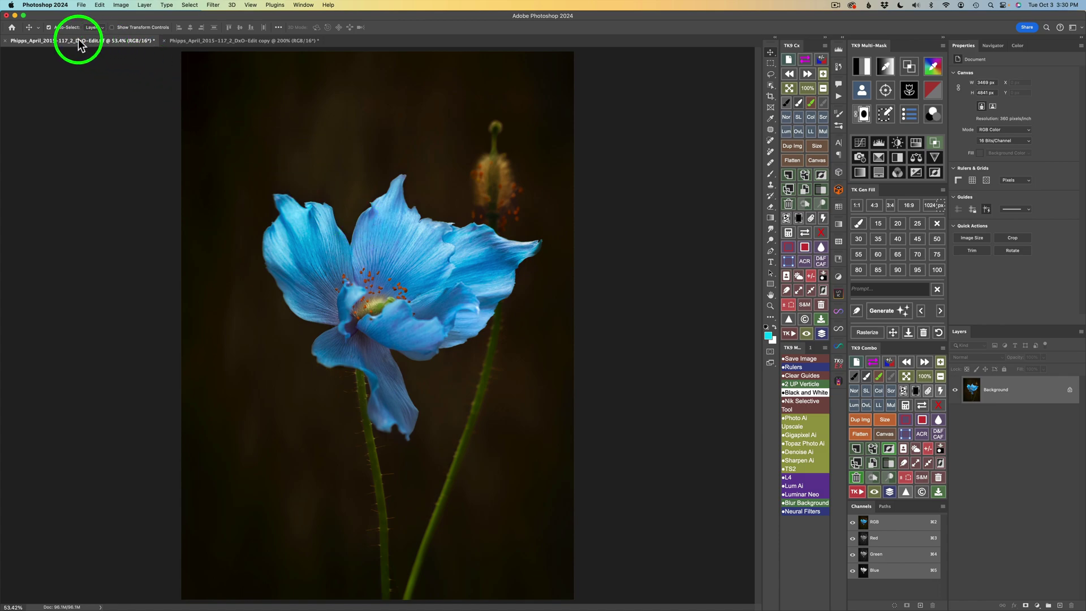
left_click(4, 41)
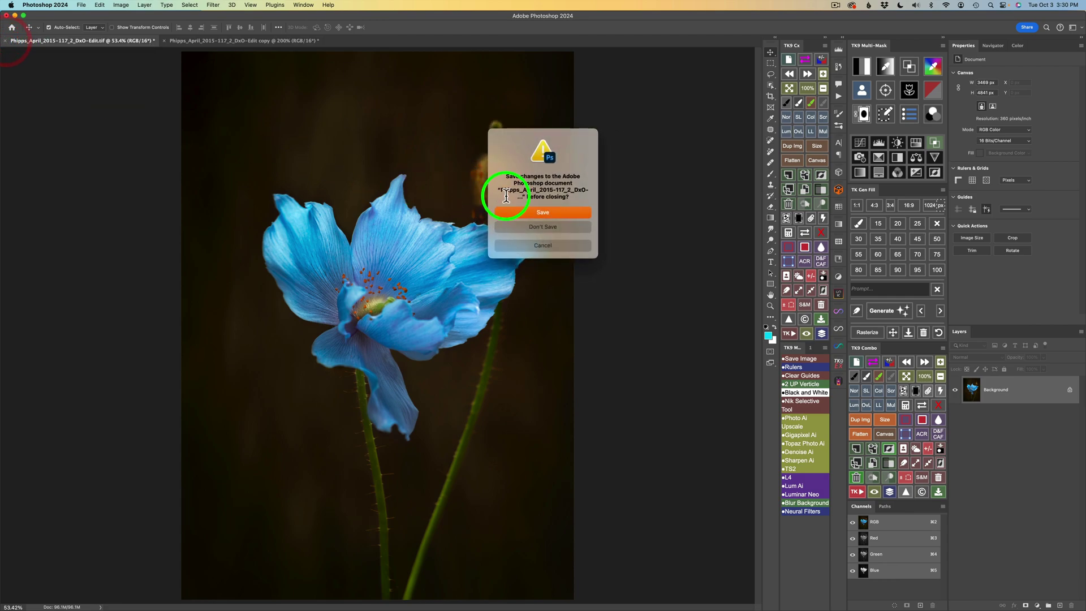
left_click(540, 226)
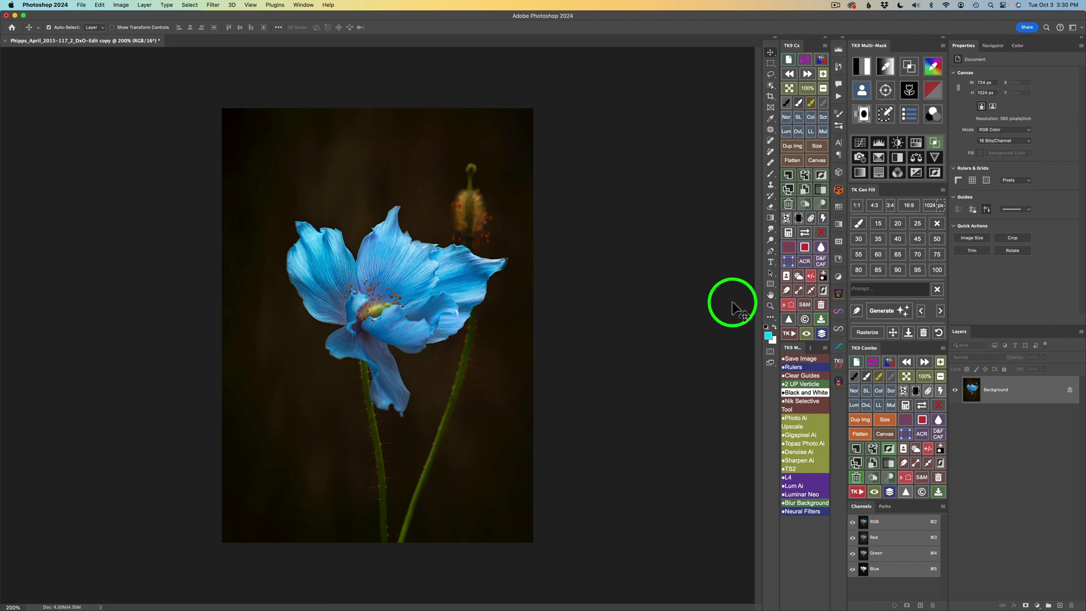
left_click(886, 419)
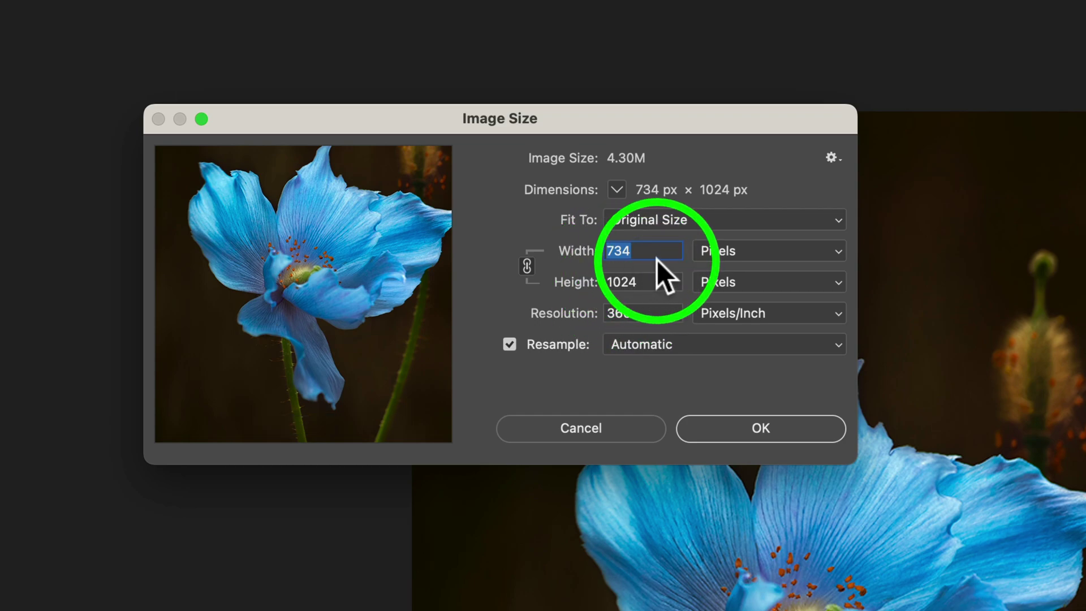
left_click(594, 433)
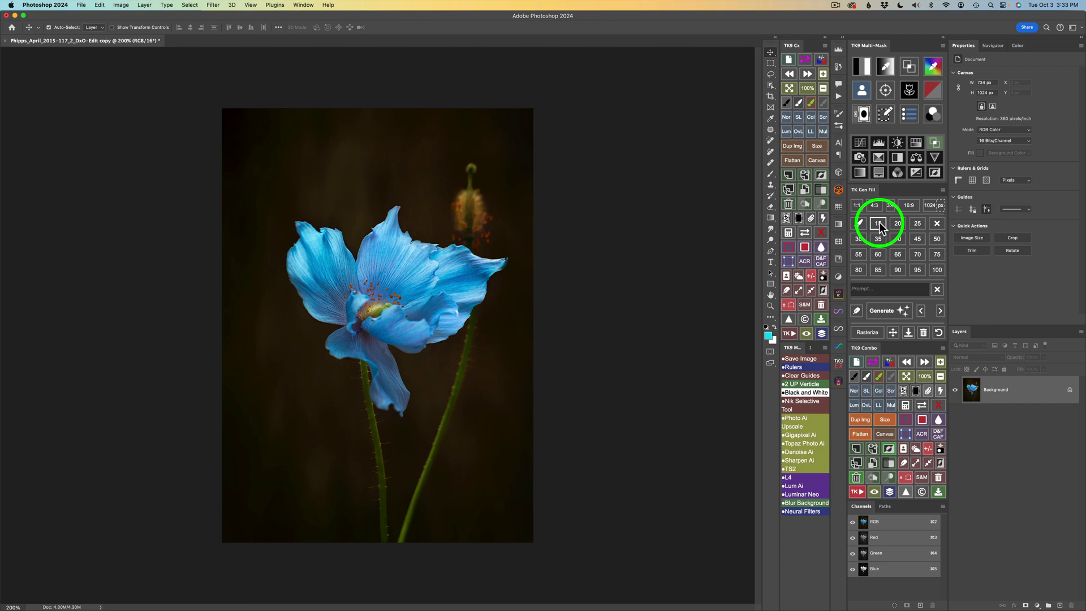
Enter 'oil painting' as the prompt and, after trying 20, 100, 35 and 45, settle on 15% strength
left_click(874, 295)
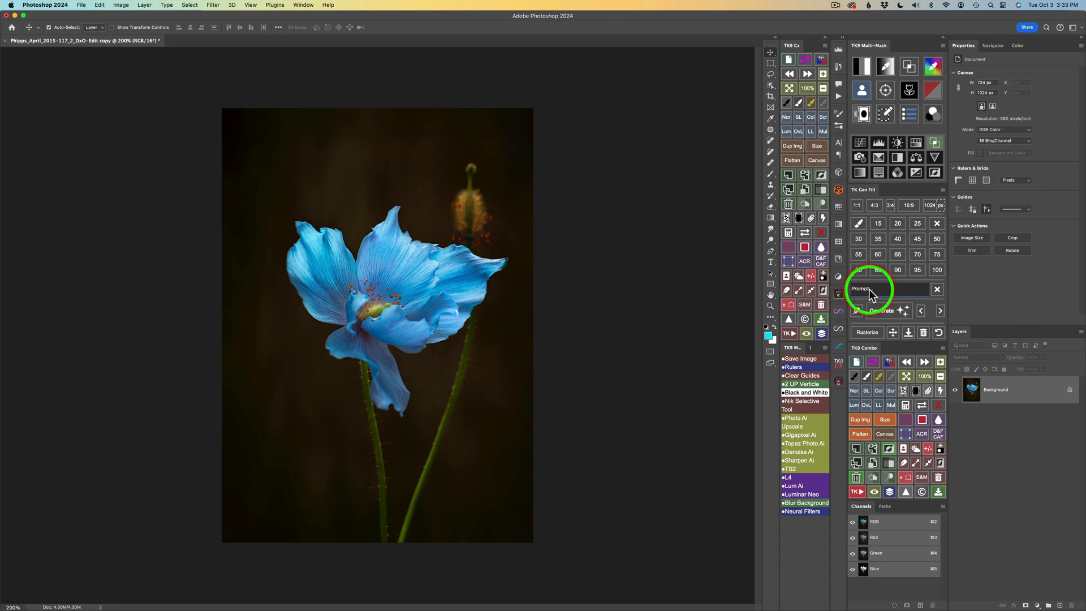
type("d")
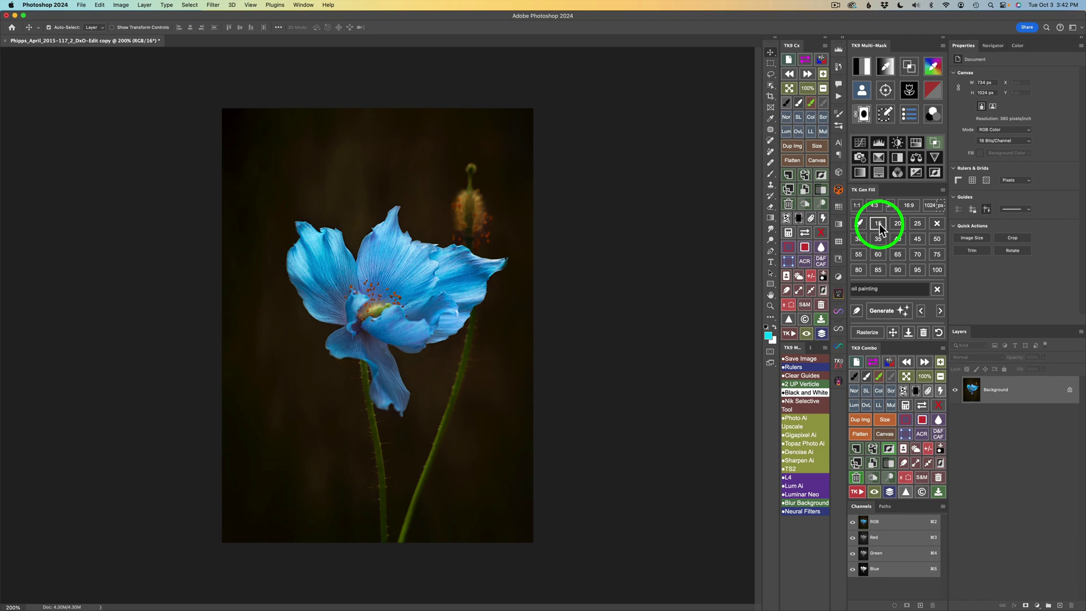
left_click(878, 223)
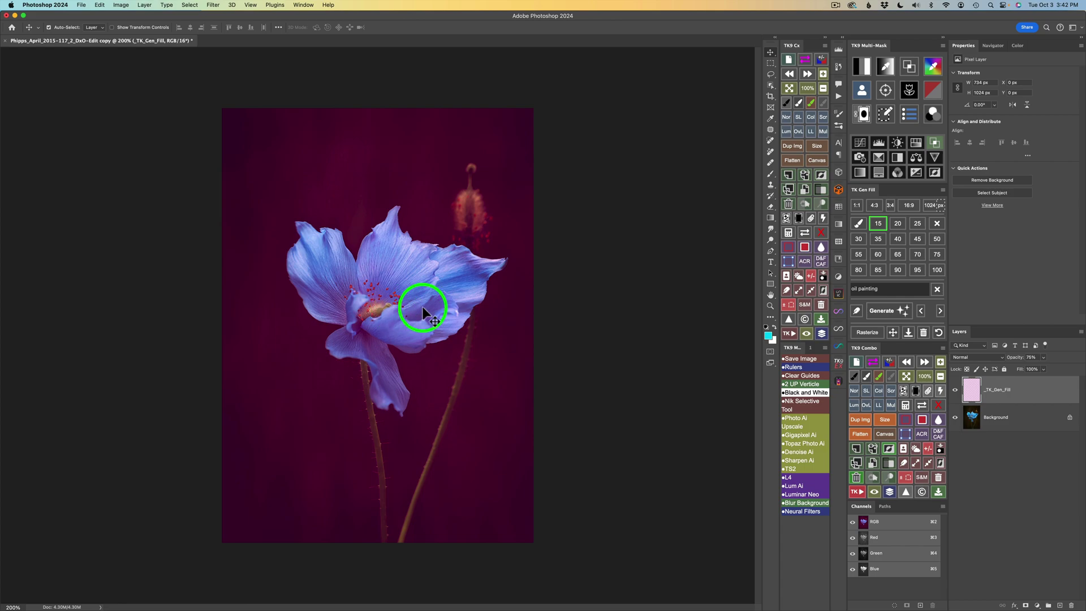
left_click(898, 224)
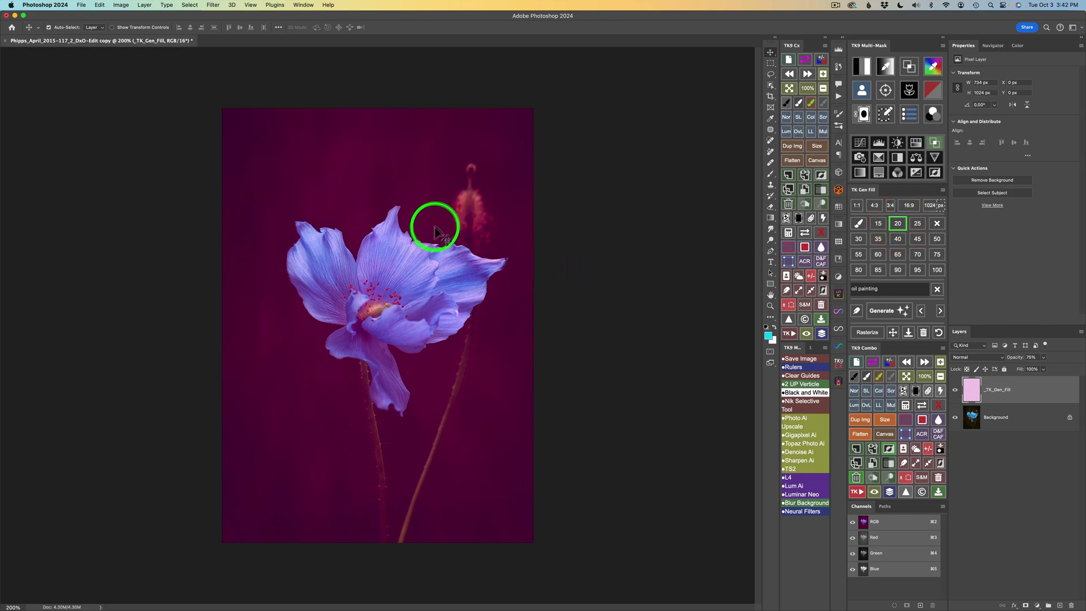
left_click(937, 270)
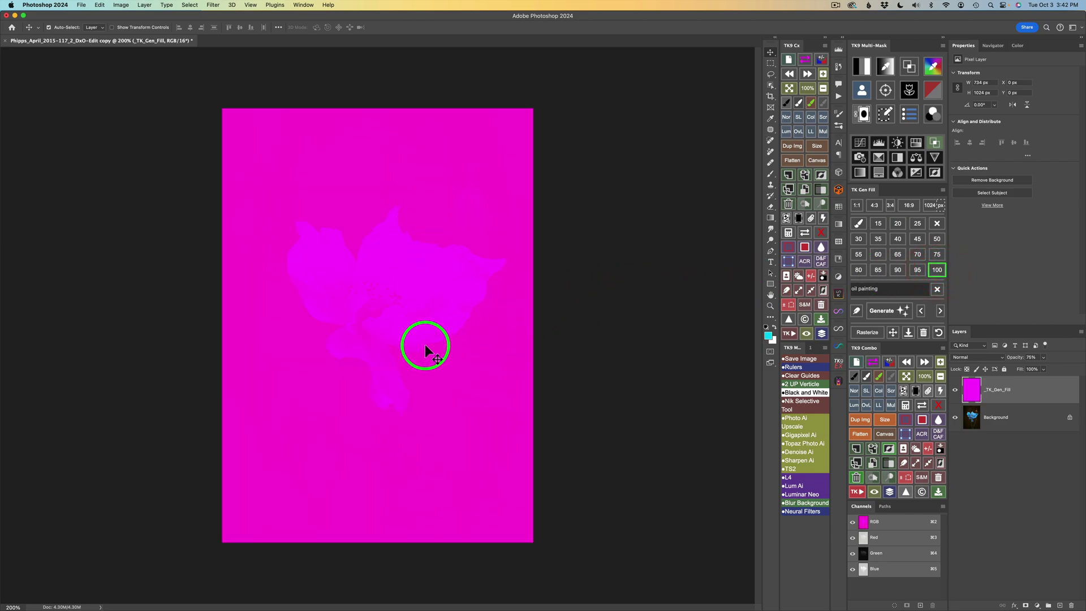
left_click(878, 239)
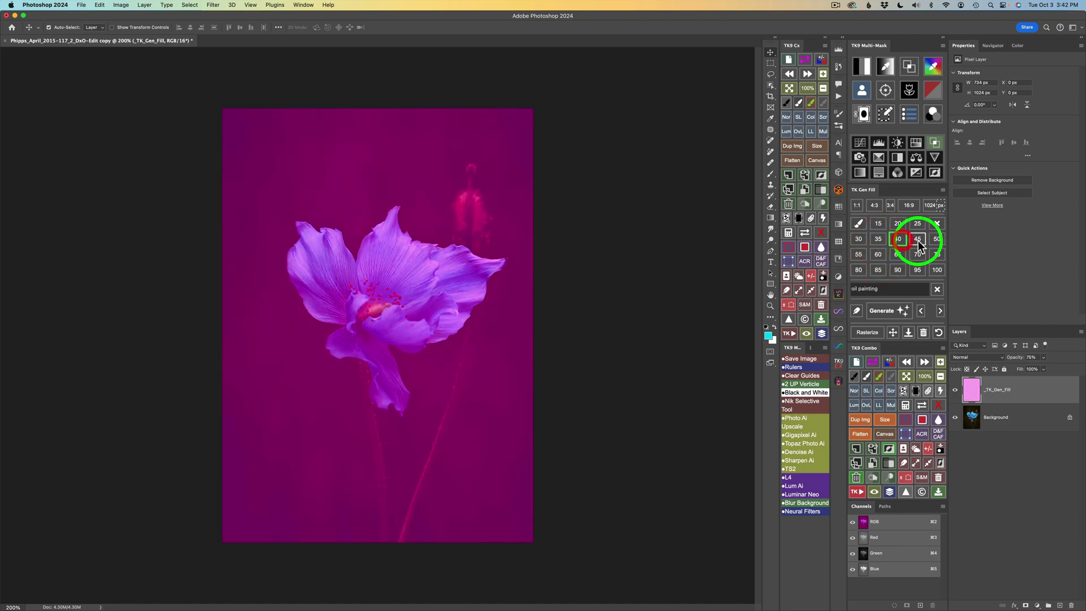
left_click(916, 240)
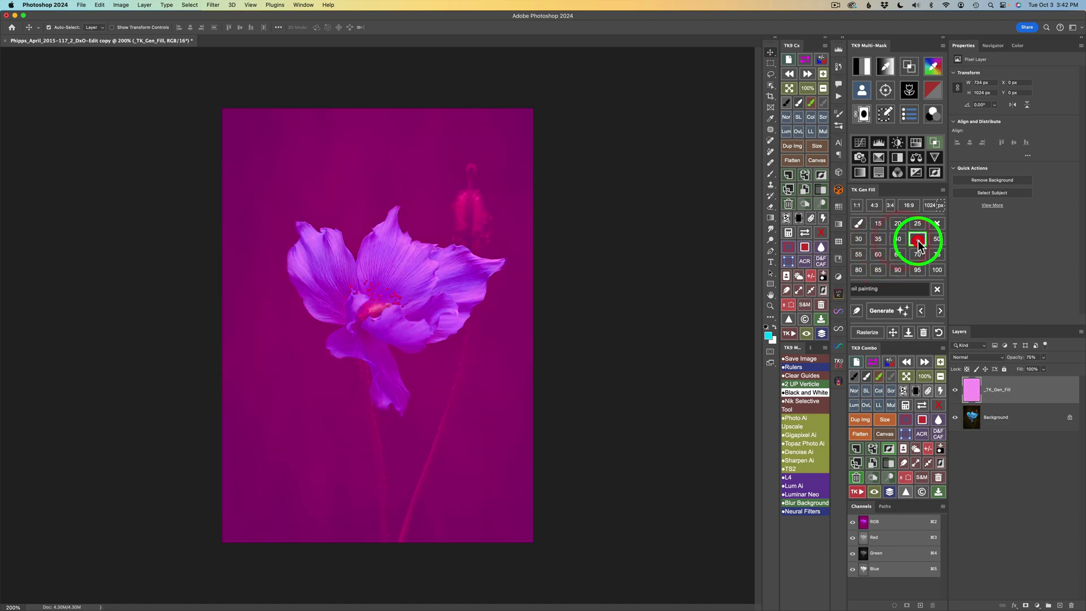
left_click(878, 225)
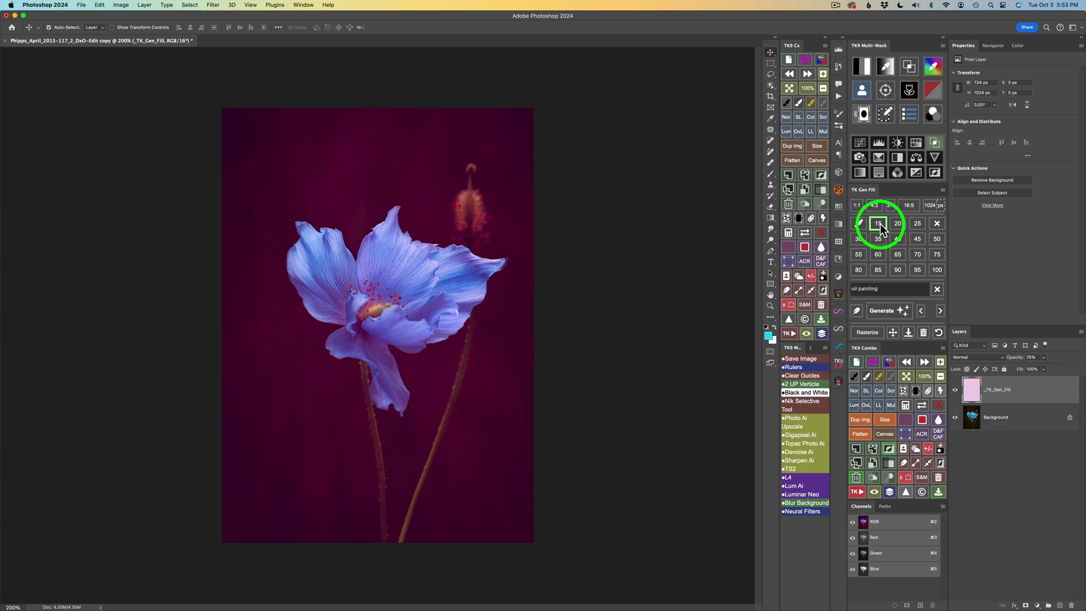
Generate the 15% oil painting, compare it against the photo, and keep variation 3
left_click(891, 315)
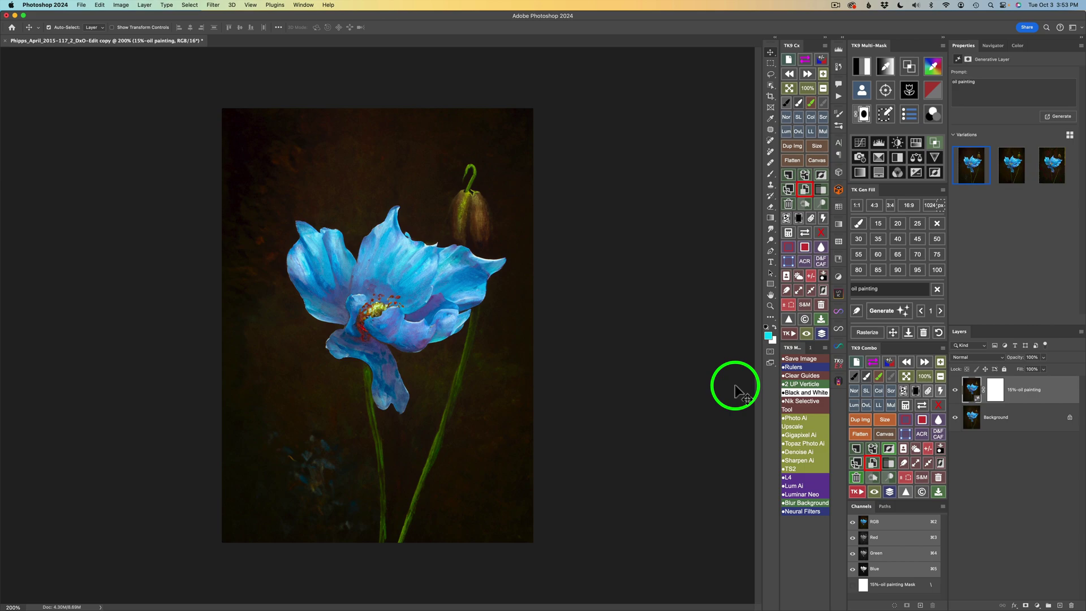
left_click(955, 390)
left_click(955, 390)
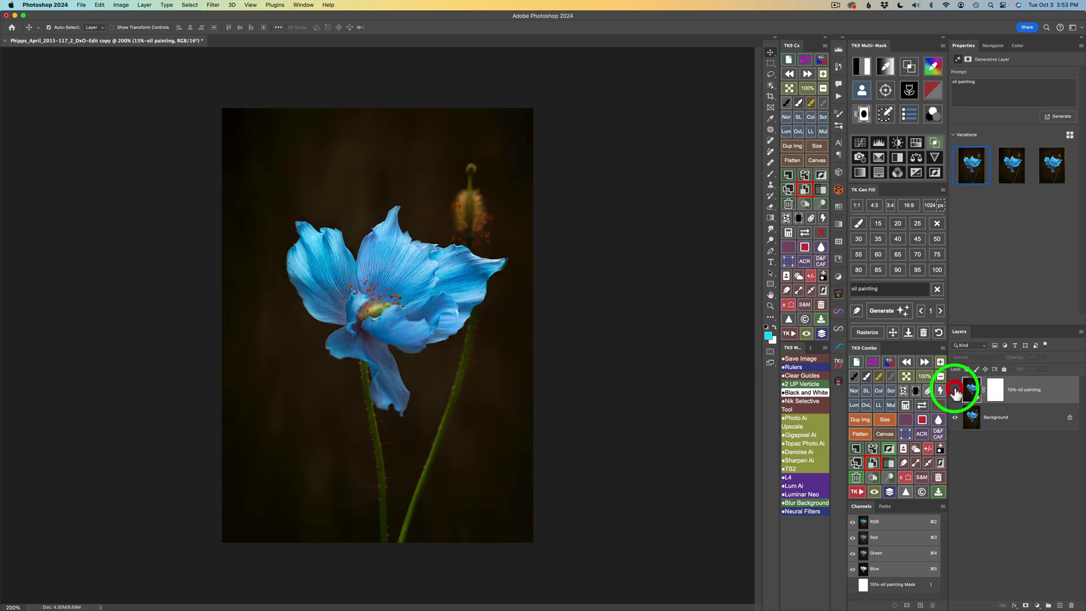
left_click(955, 390)
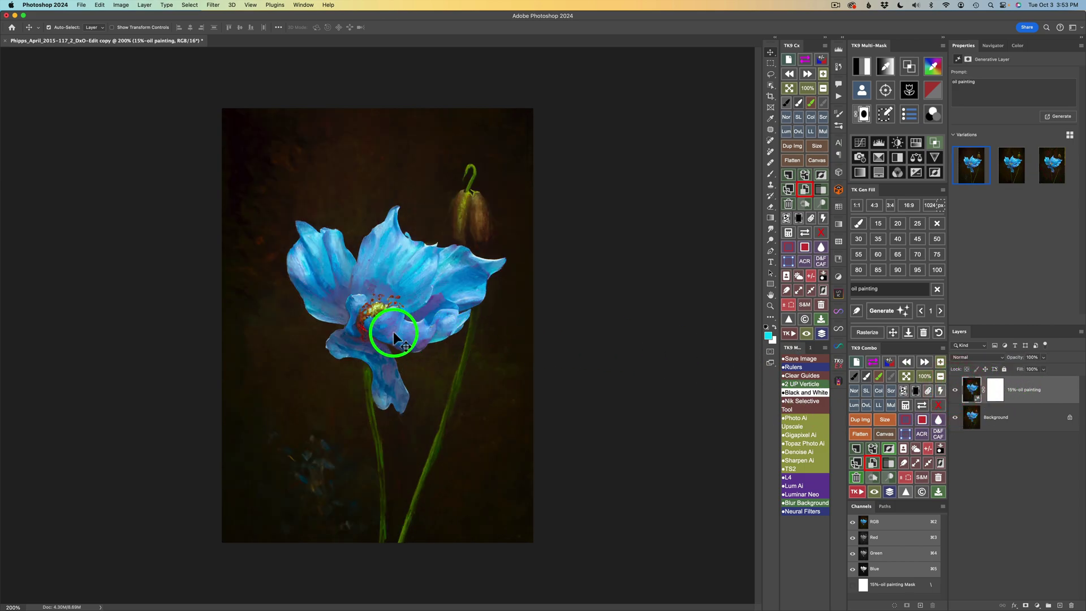
left_click(940, 311)
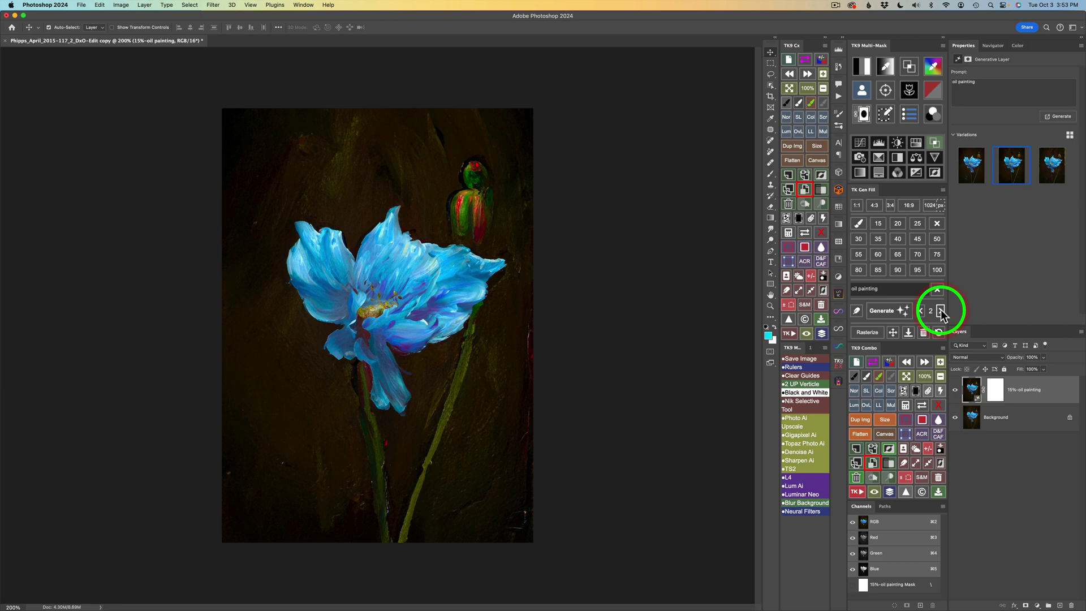
left_click(941, 310)
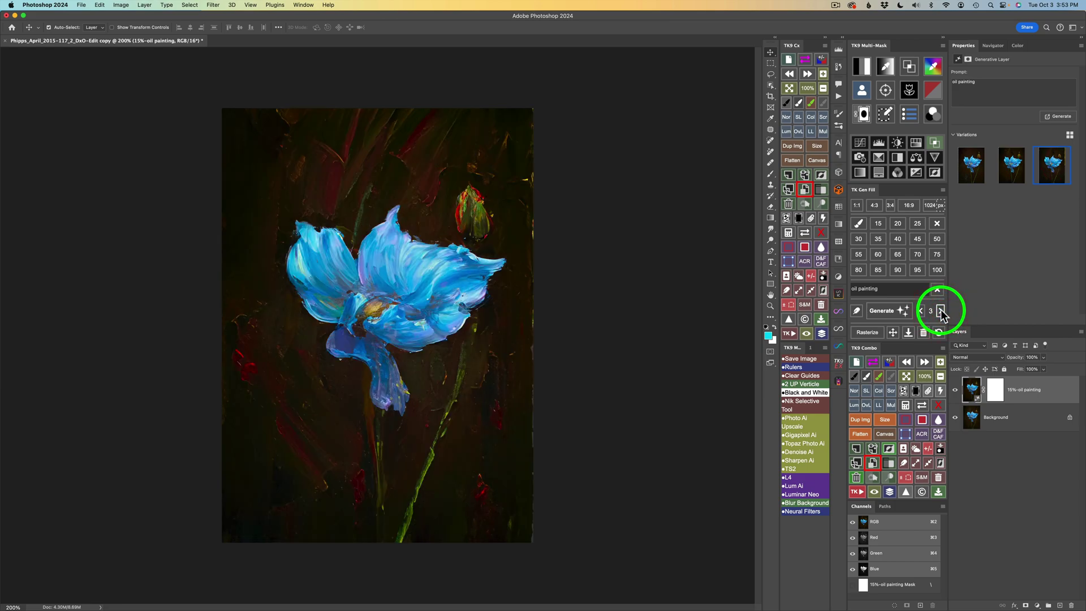
left_click(955, 390)
left_click(955, 390)
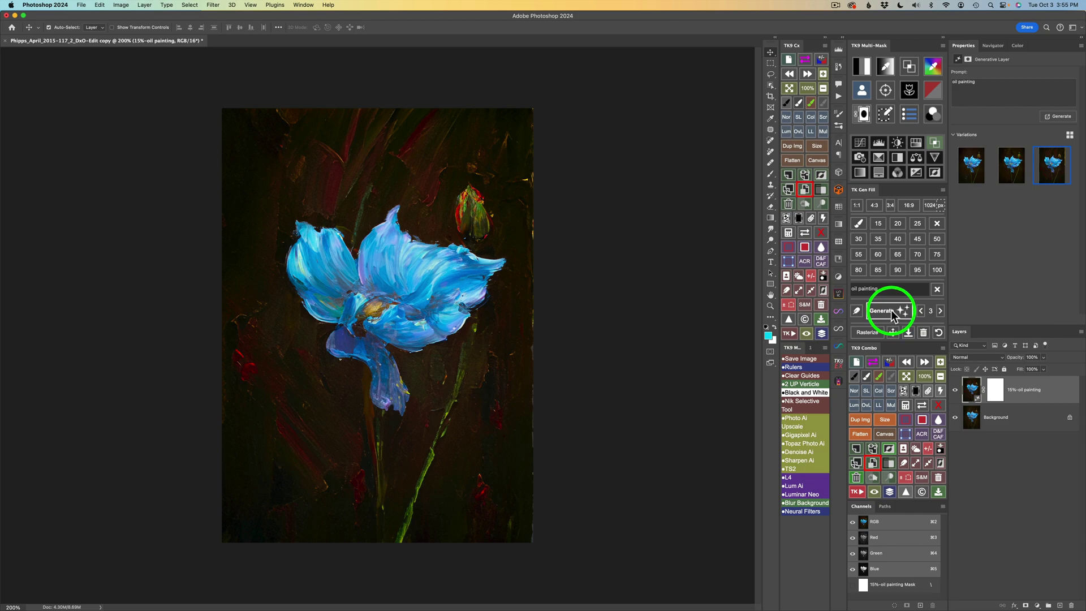
Generate a second batch for six oil-painting variations, review them all, and keep variation 2
left_click(892, 312)
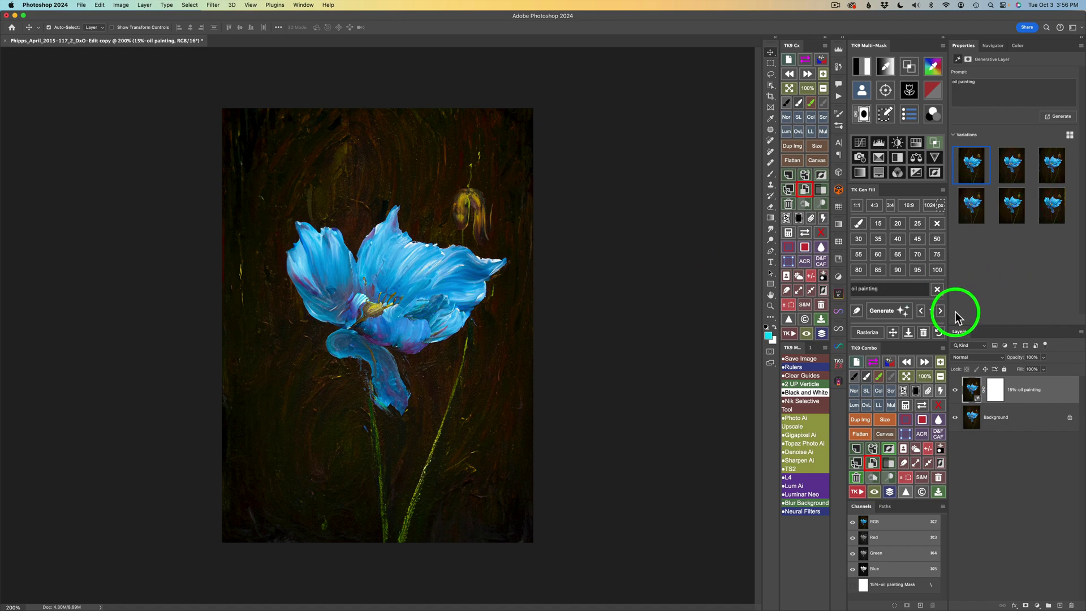
left_click(942, 311)
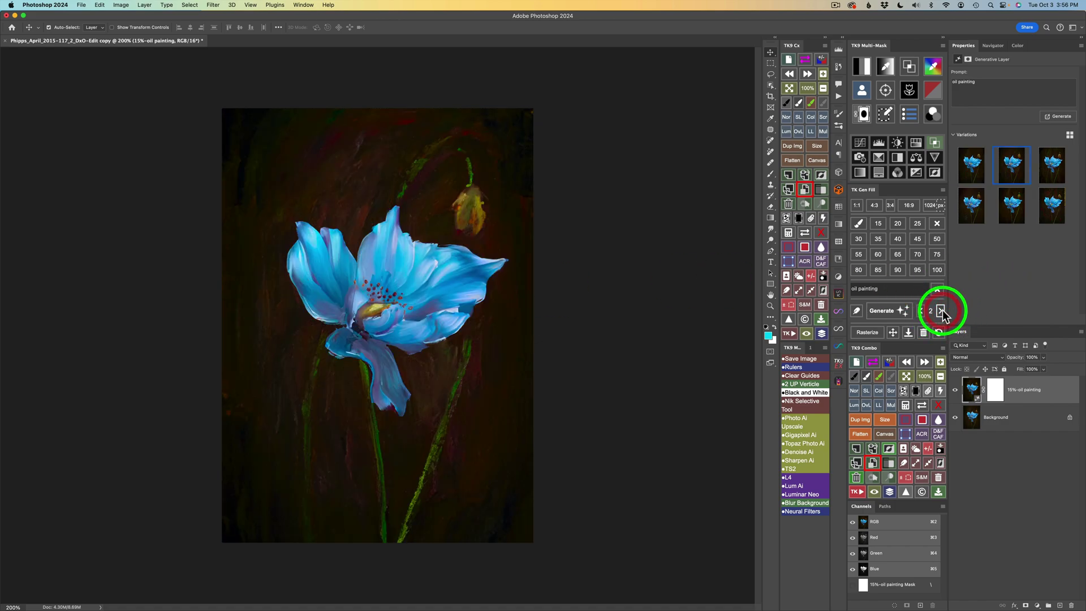
left_click(941, 311)
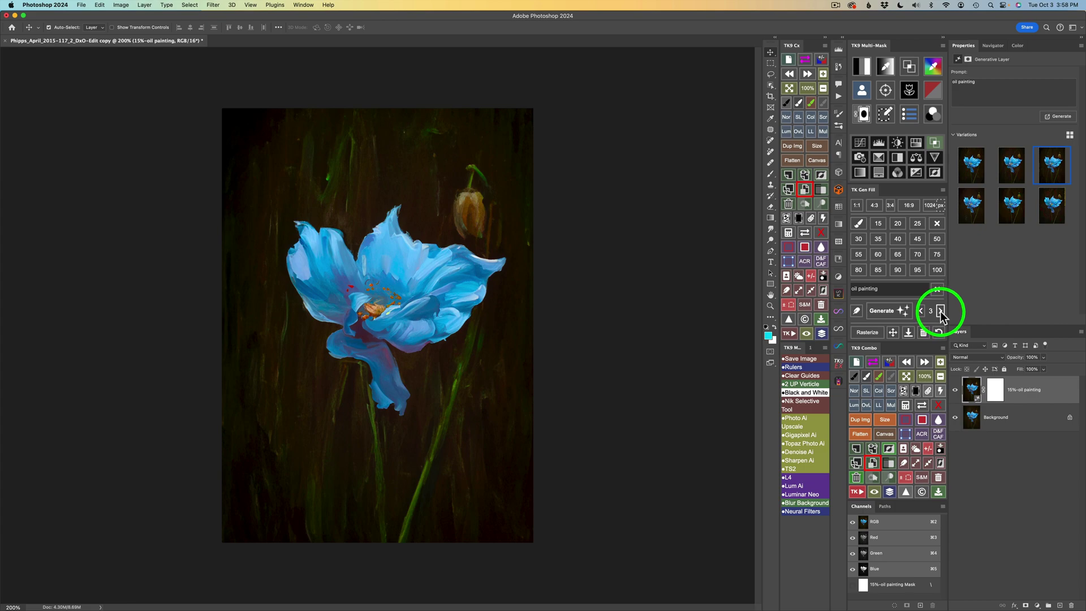
left_click(941, 311)
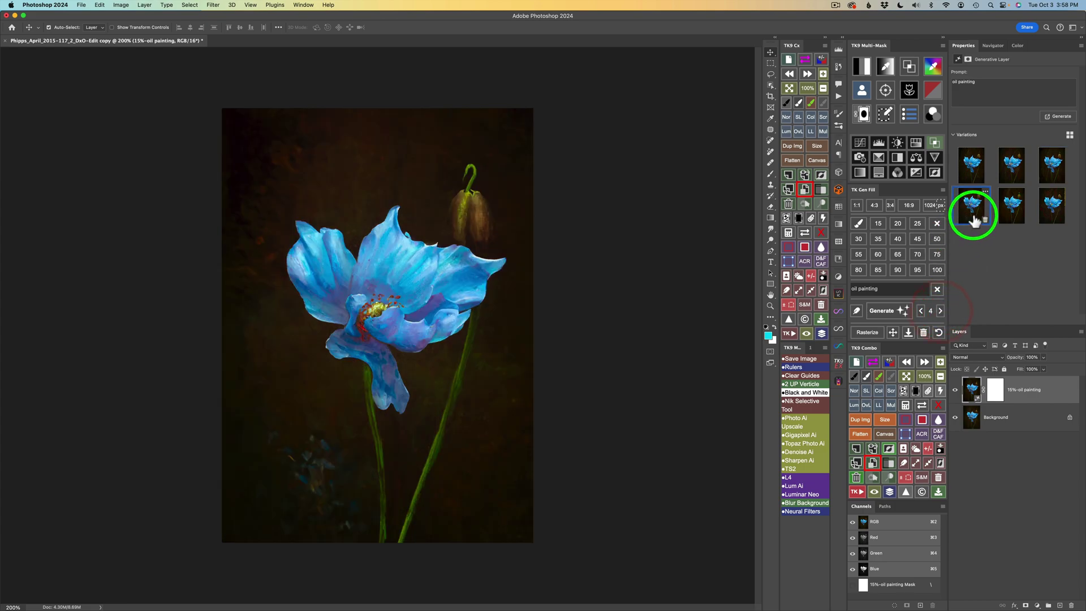
left_click(941, 311)
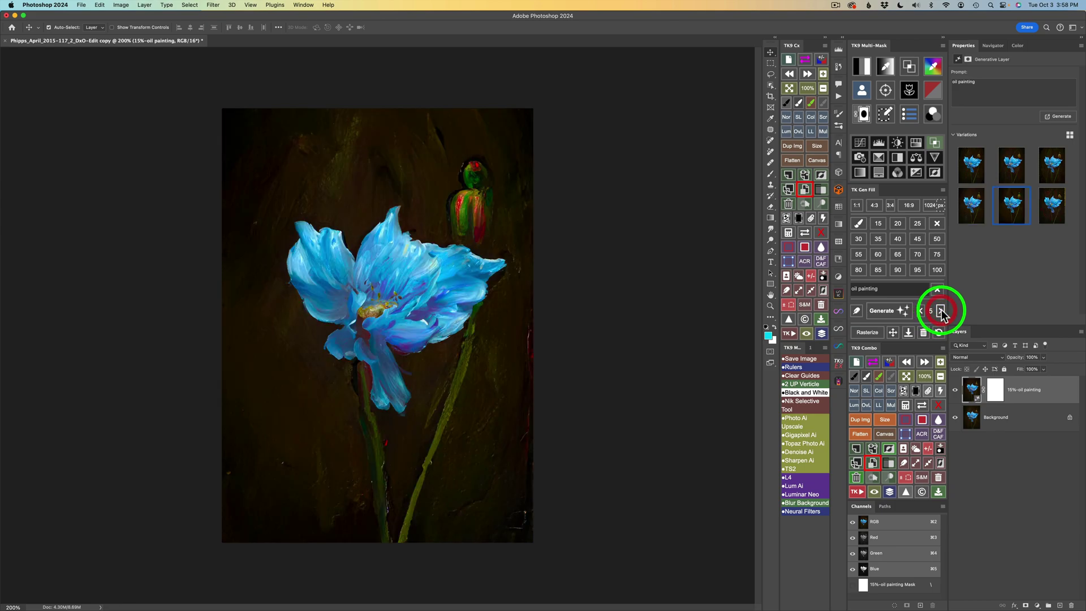
left_click(941, 311)
left_click(941, 311)
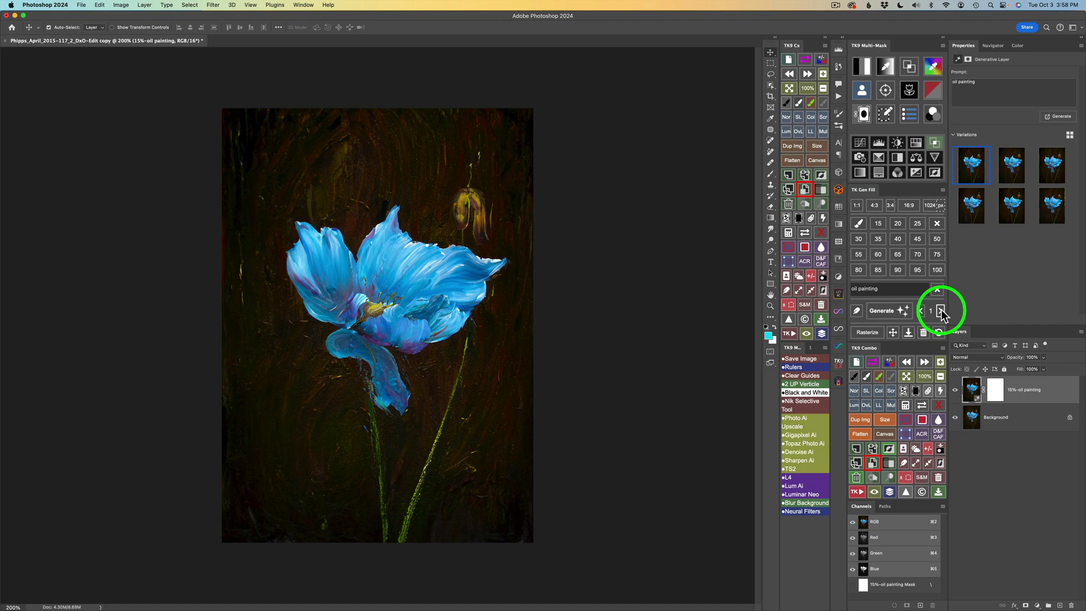
left_click(941, 311)
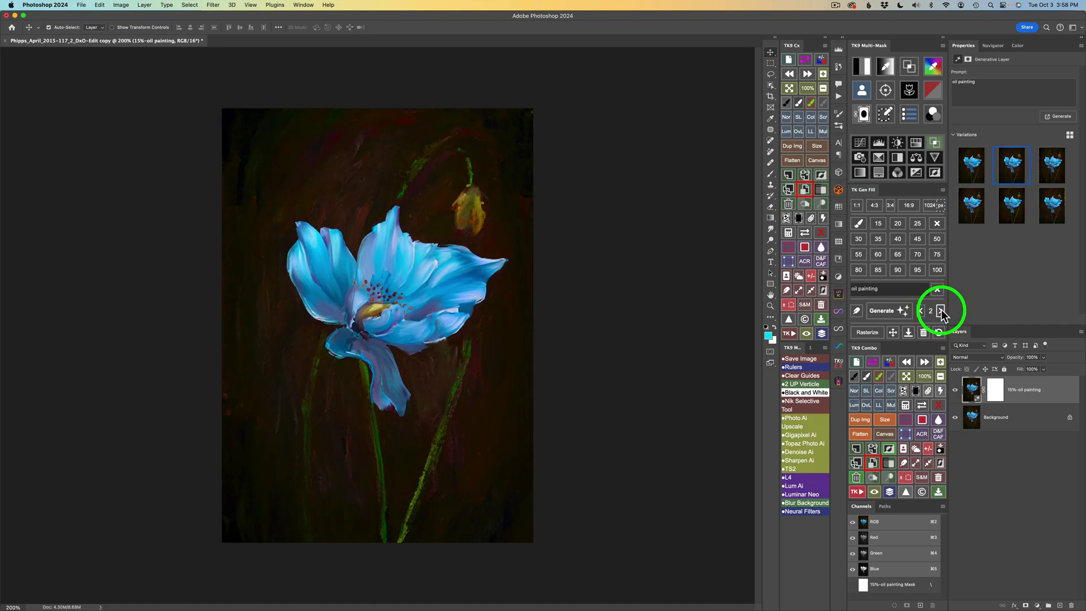
left_click(941, 310)
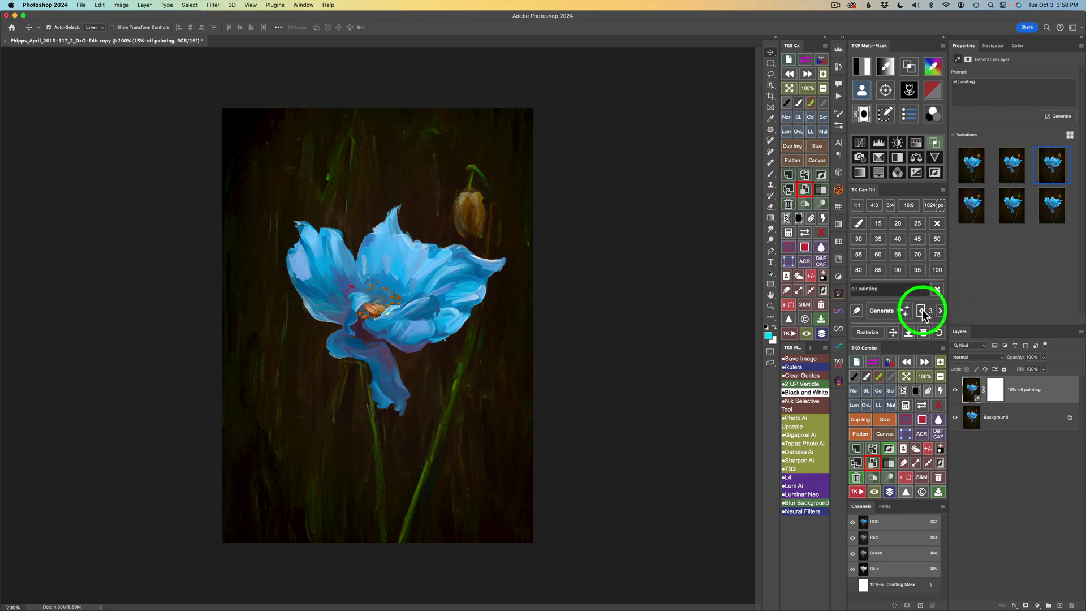
left_click(922, 310)
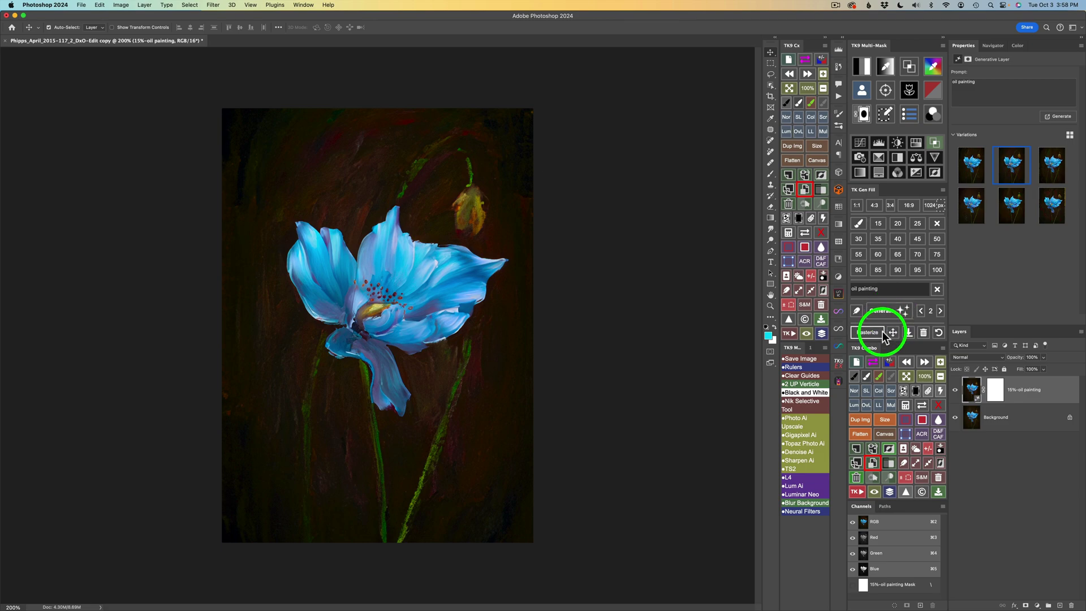
Rasterize the 15%-oil painting generative layer into a pixel layer
left_click(868, 333)
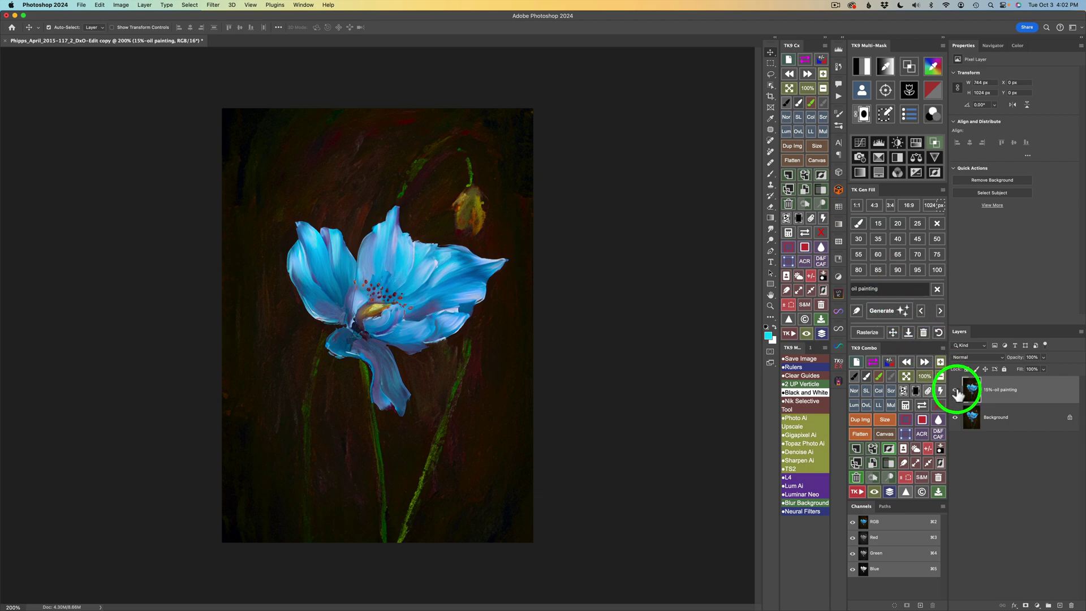
Hide the 15% oil layer and generate a 25% oil-painting fill over the photo
left_click(956, 392)
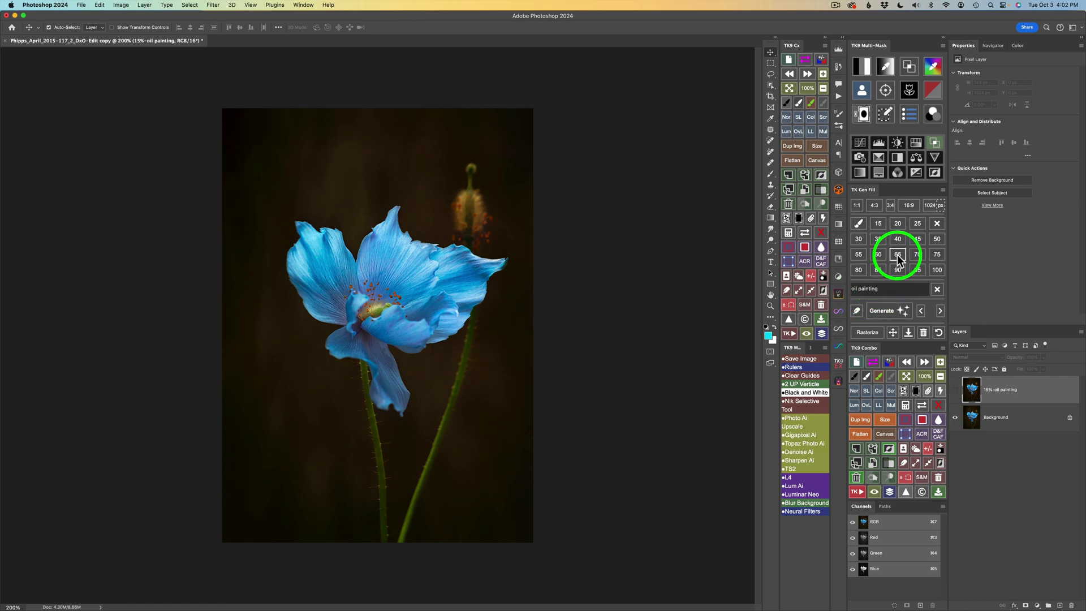
left_click(917, 225)
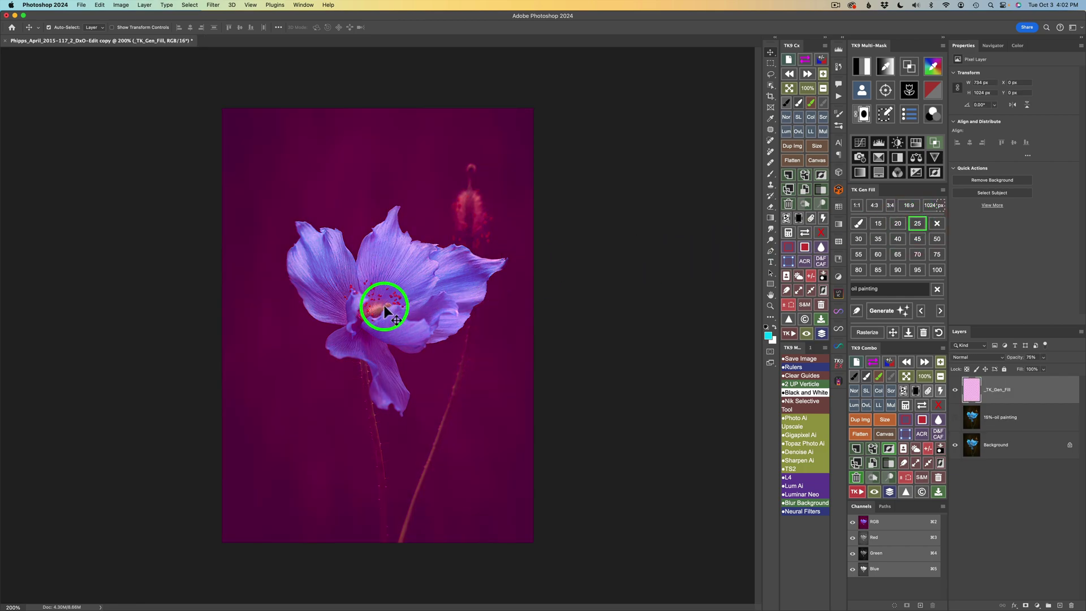
left_click(894, 313)
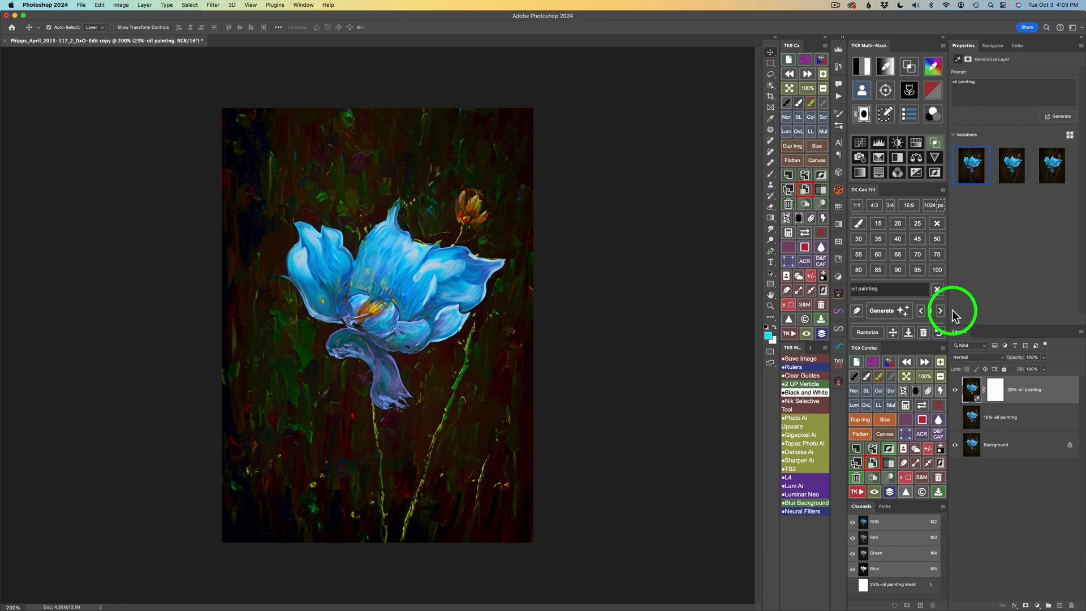
Browse the 25% variations against the photo, then delete the 25%-oil painting layer
left_click(941, 310)
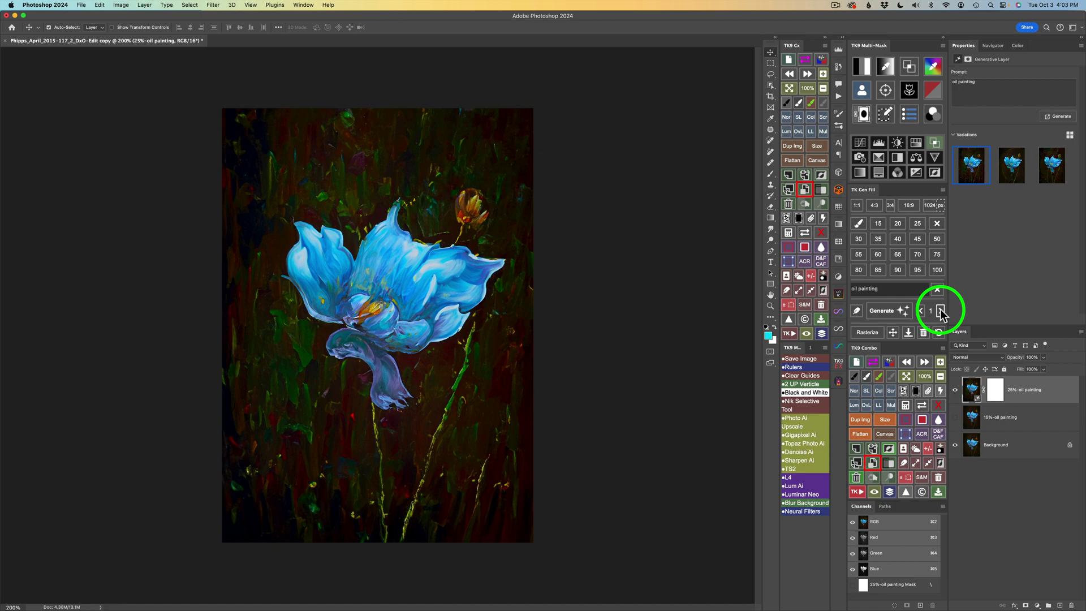
left_click(940, 311)
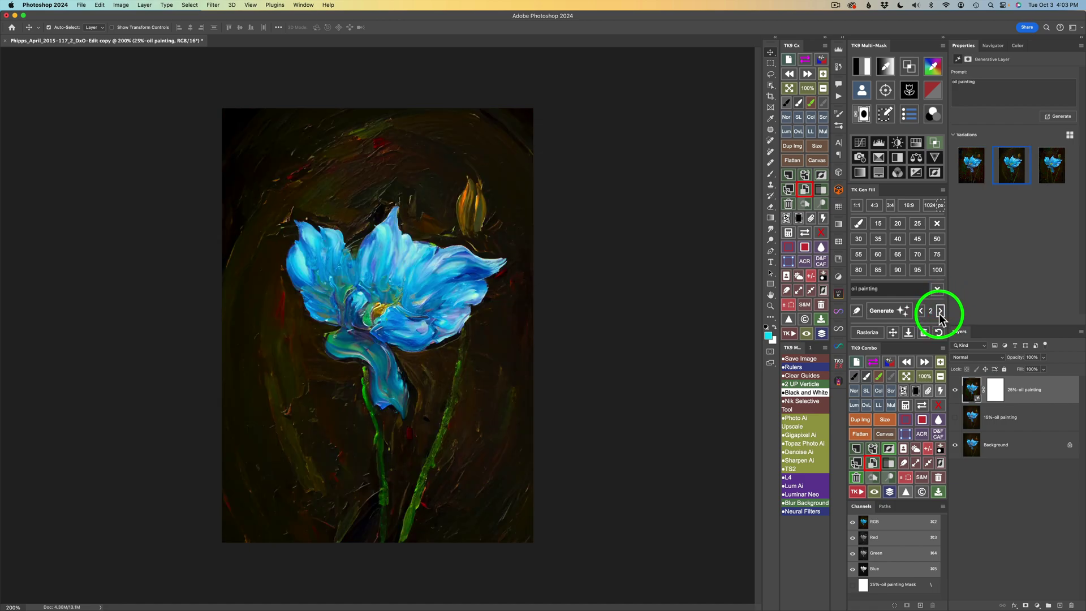
left_click(955, 394)
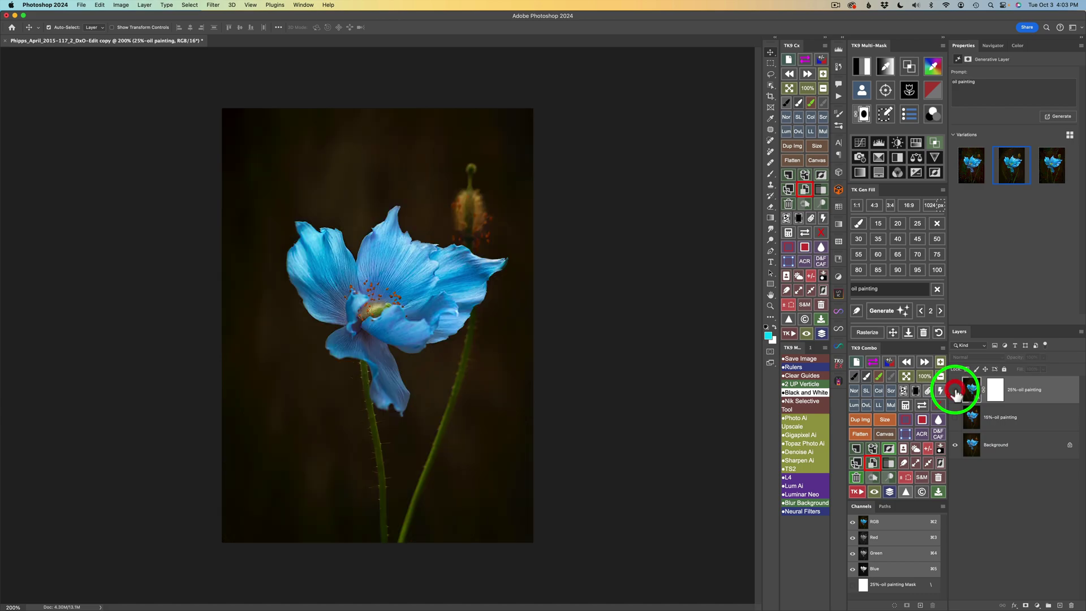
left_click(955, 394)
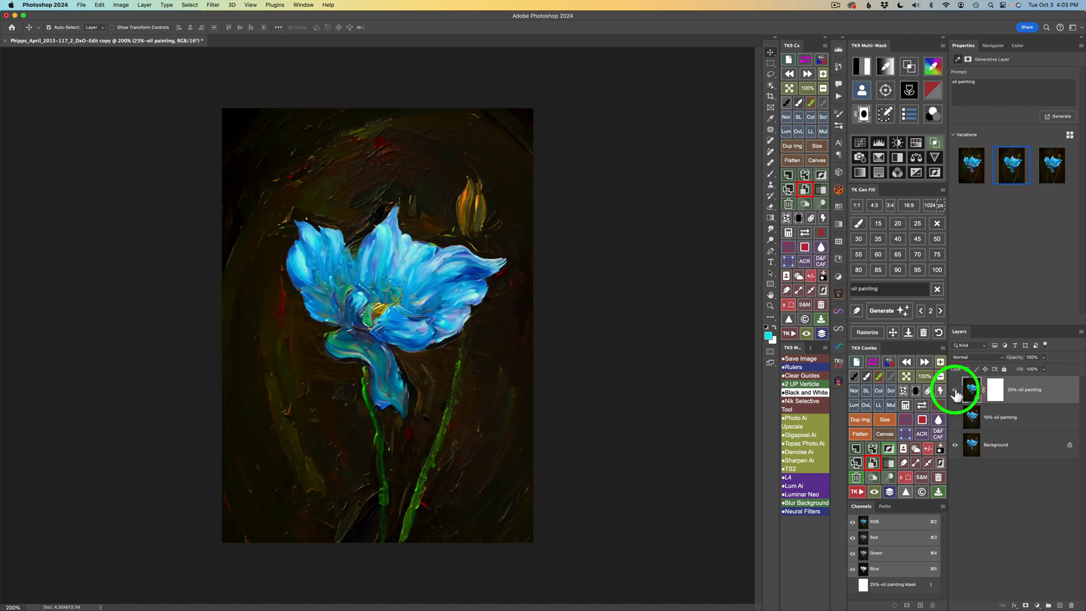
left_click(941, 312)
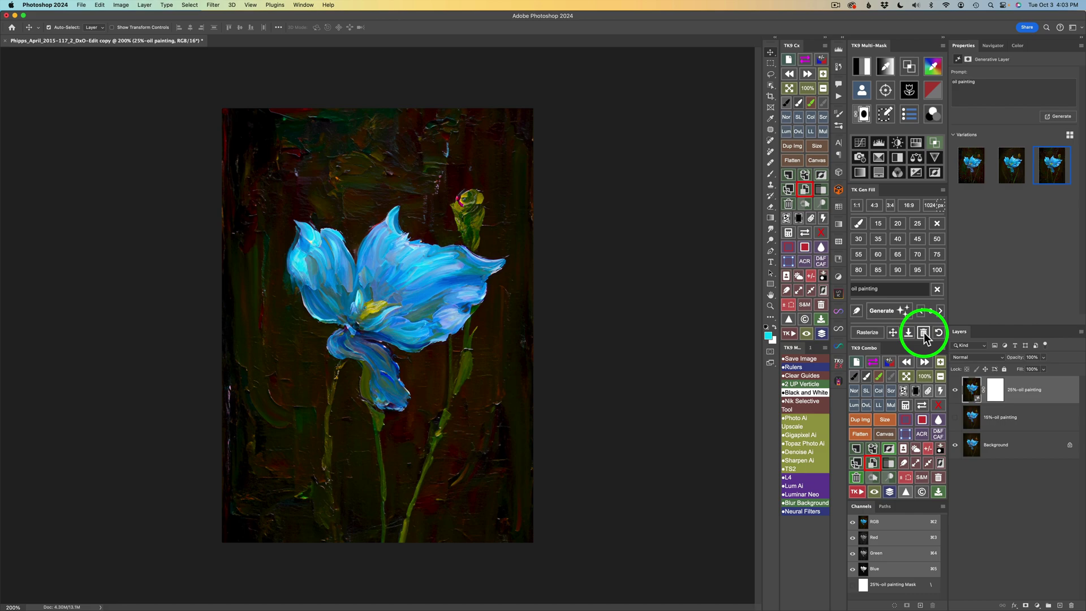
left_click(923, 333)
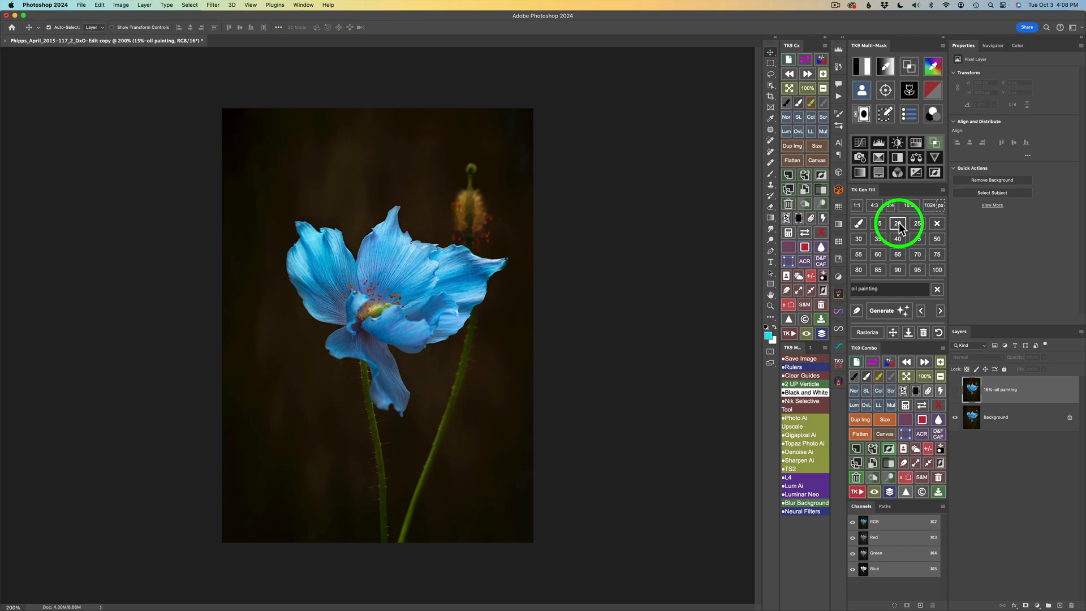
Generate a 20% oil-painting fill, cycle back to variation 1, and rasterize it to pixels
left_click(898, 224)
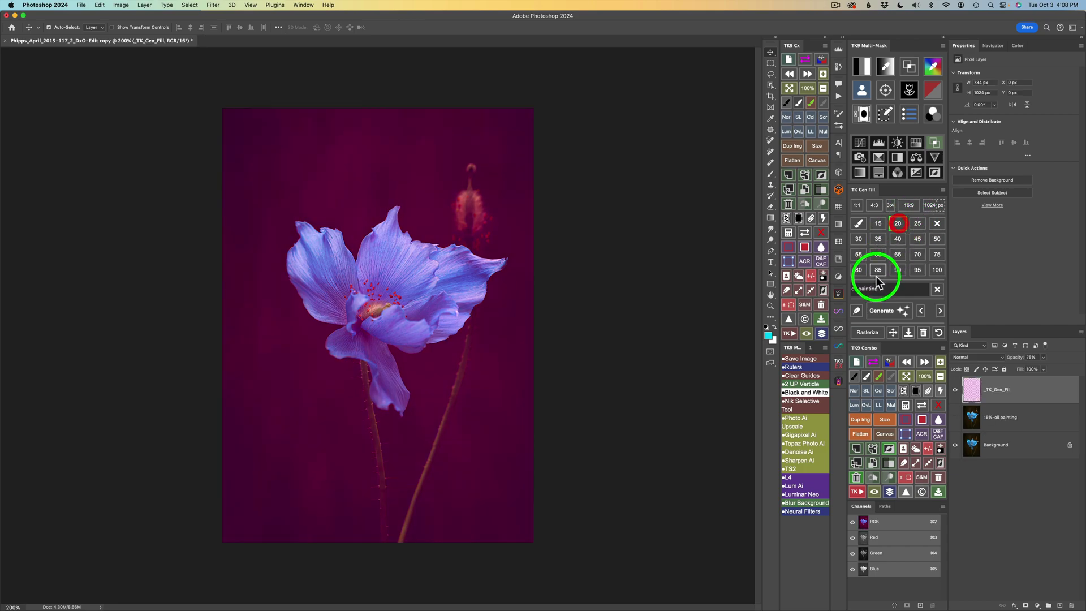
left_click(885, 312)
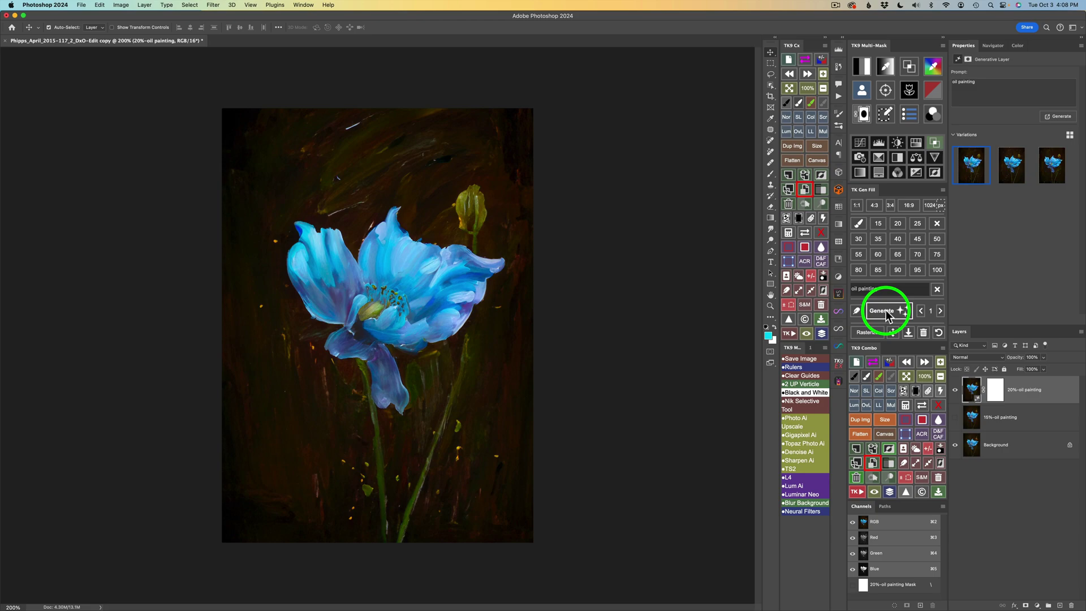
left_click(940, 310)
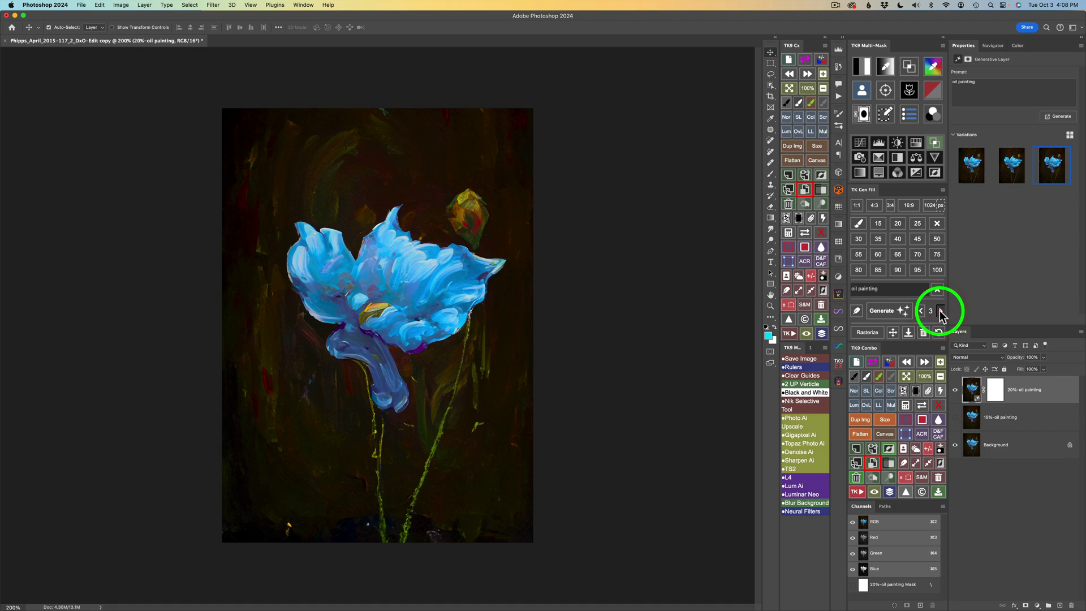
left_click(940, 311)
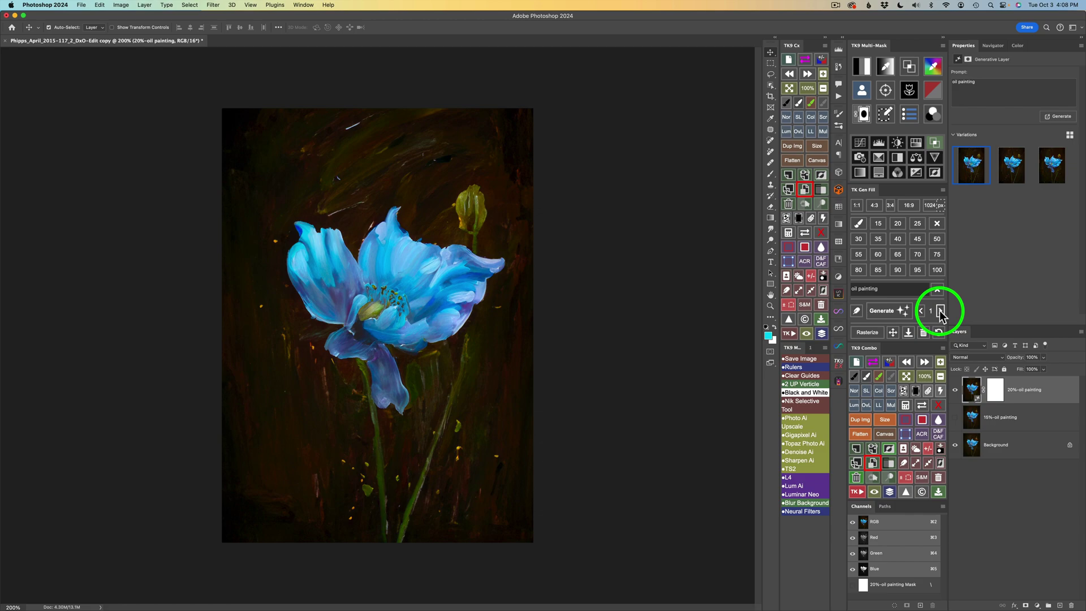
left_click(941, 311)
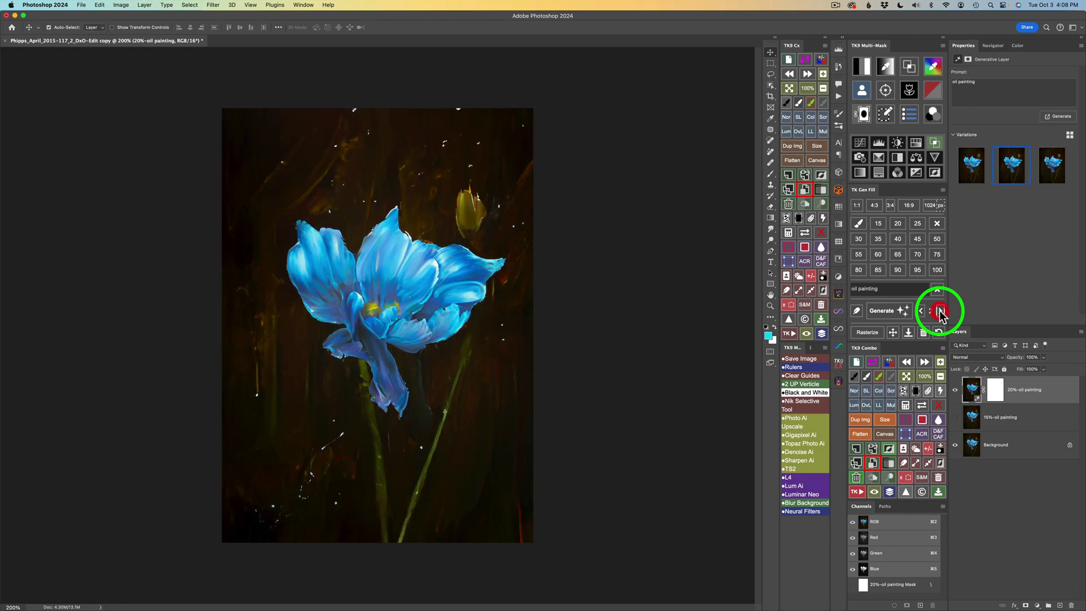
left_click(941, 311)
left_click(940, 311)
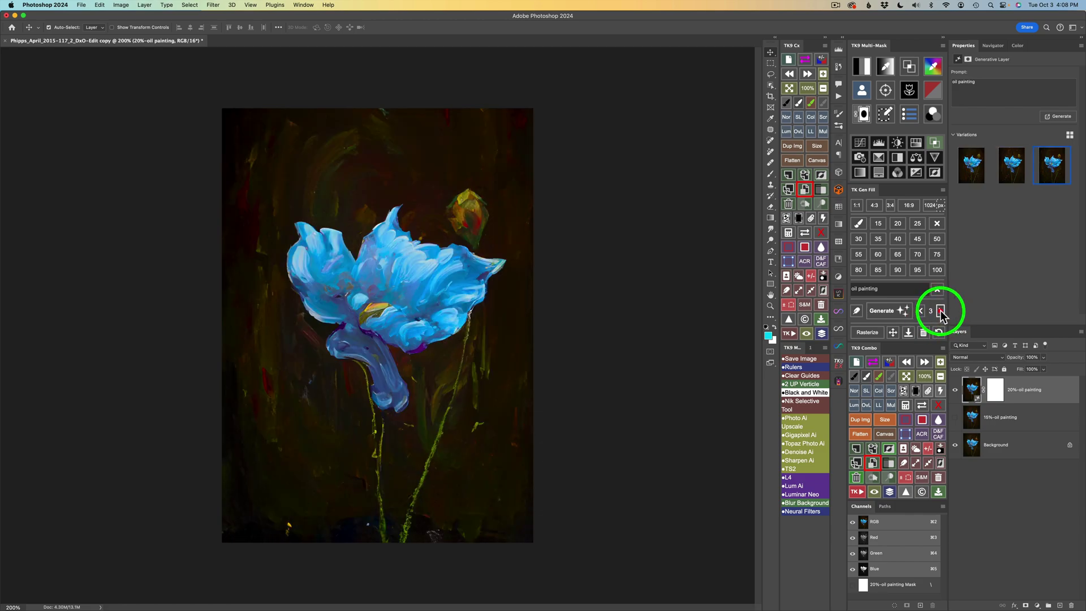
left_click(876, 332)
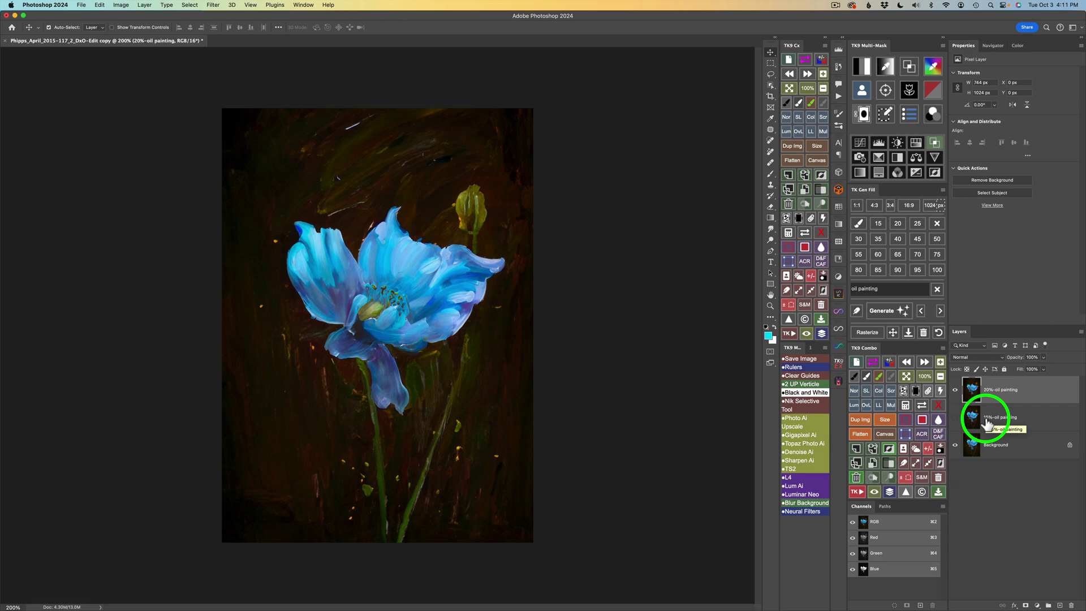
Toggle the 20% oil layer to compare it with the 15% one, then hide both layers
left_click(956, 394)
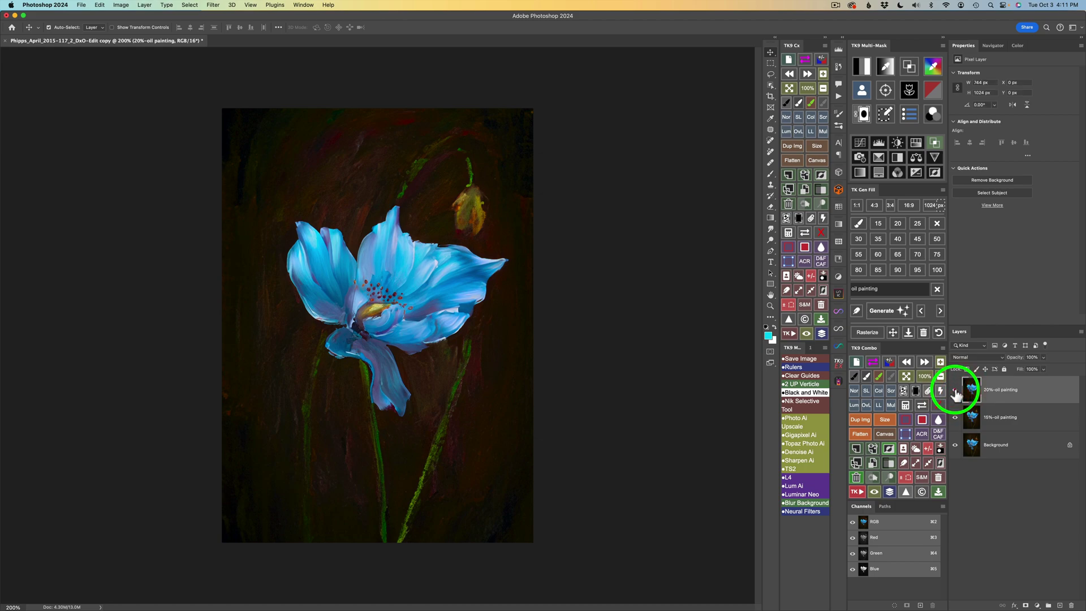
left_click(956, 395)
left_click(956, 395)
left_click(956, 395)
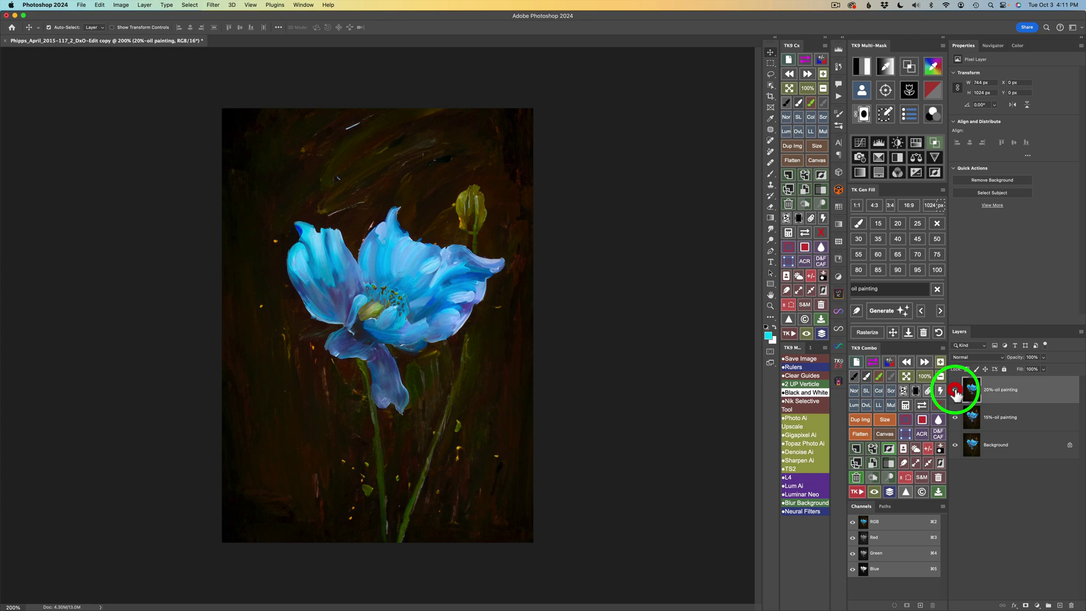
left_click(956, 394)
left_click(956, 394)
left_click(956, 394)
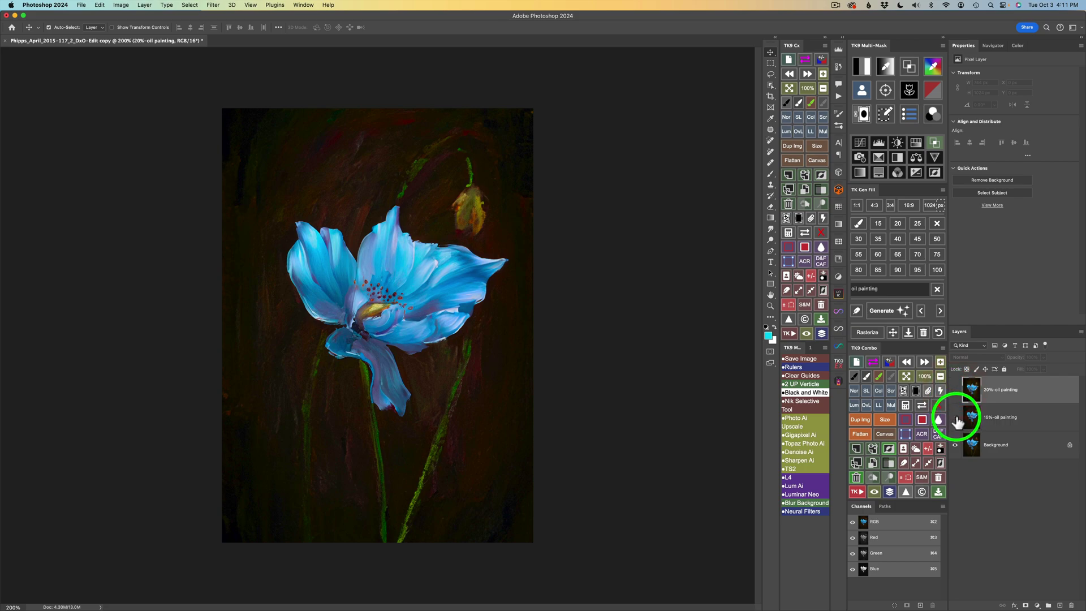
left_click(955, 419)
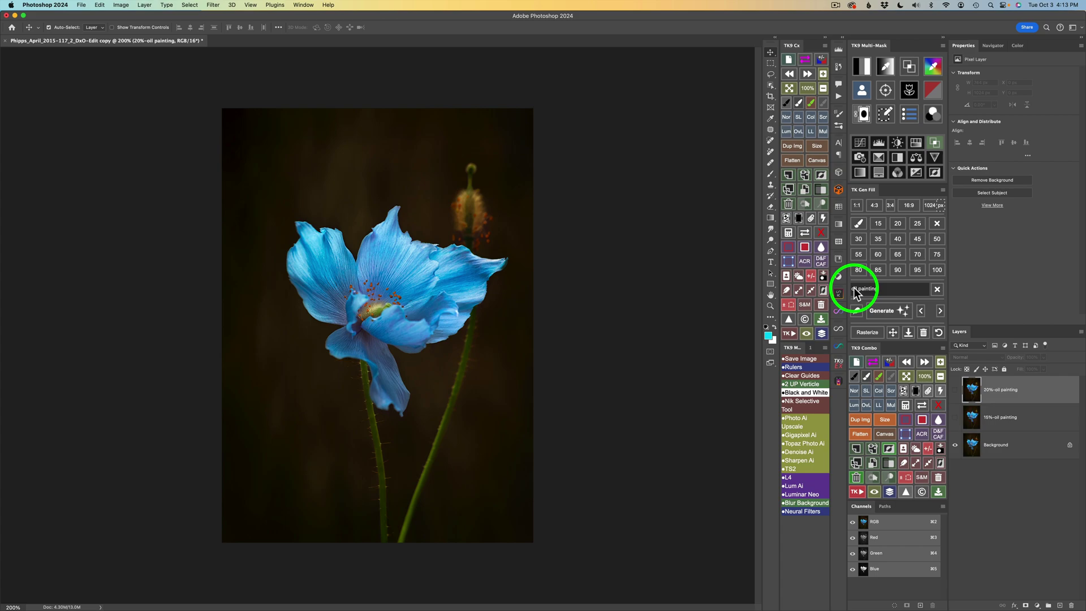
Change the prompt to 'watercolor painting' and add a 15% strength fill layer
left_click_drag(855, 290, 865, 315)
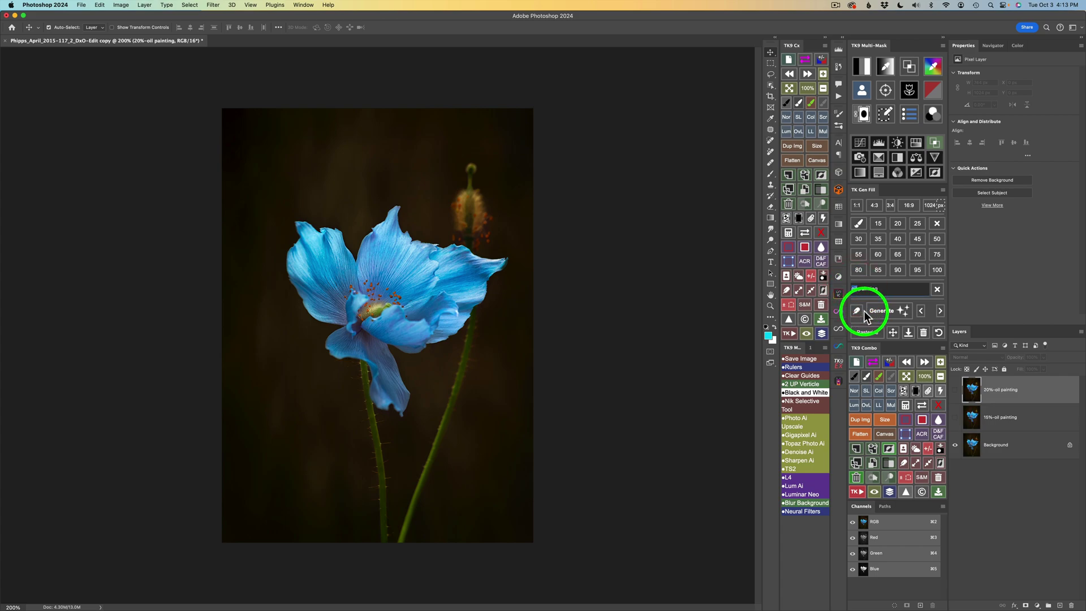
type("wat")
type("ercolor")
left_click(889, 292)
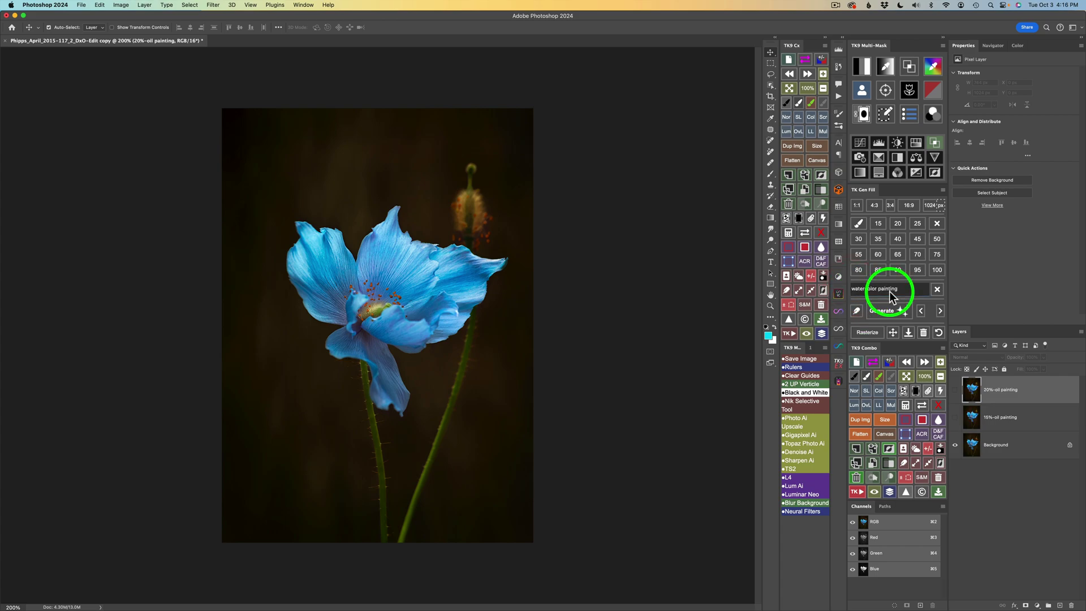
left_click(898, 254)
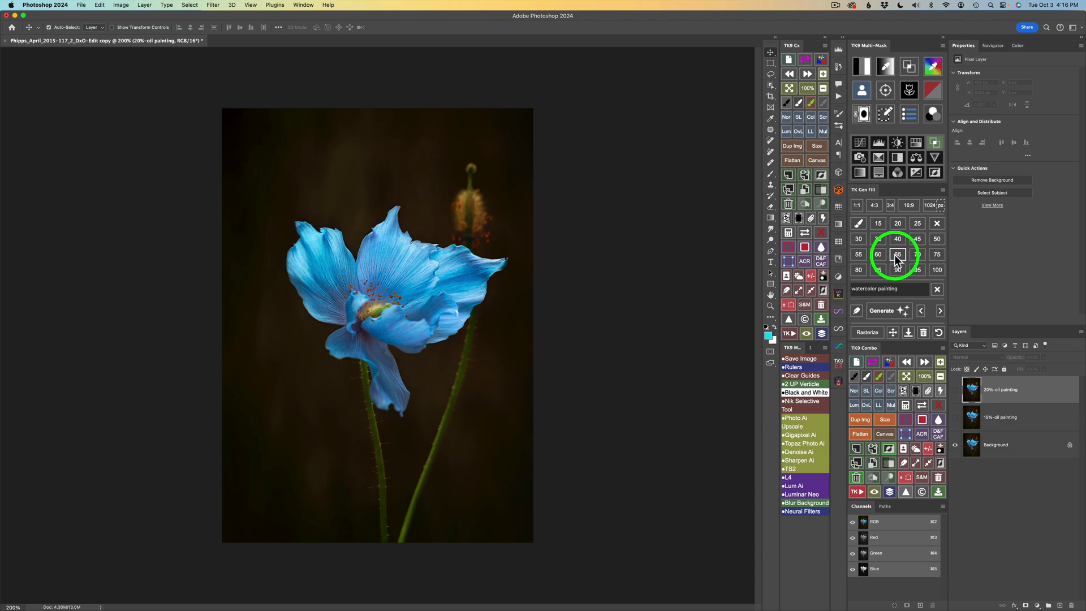
left_click(878, 224)
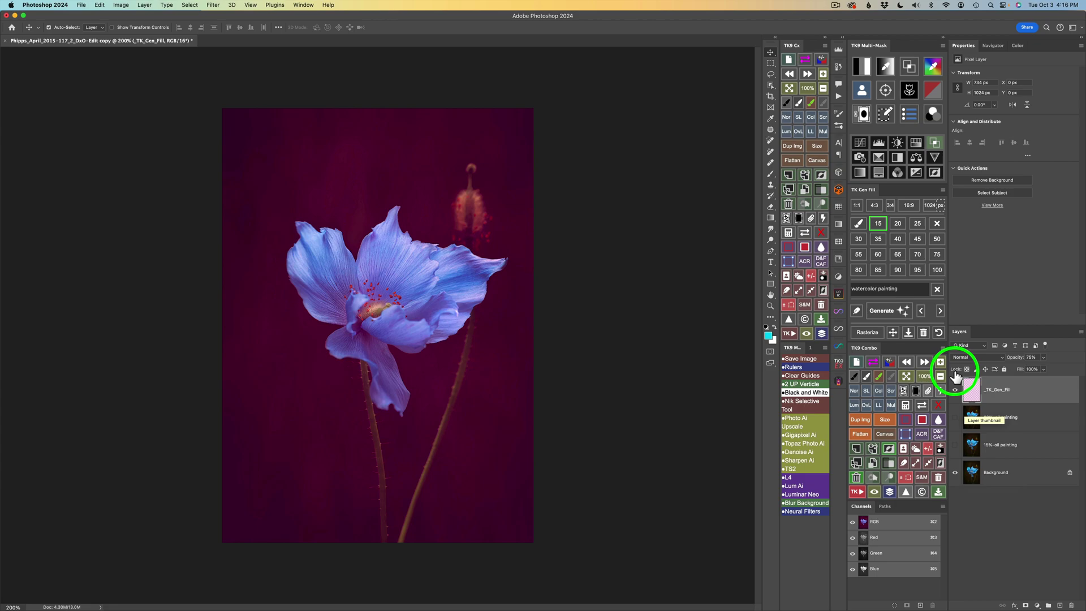
Generate the 15% watercolor painting, preview variations 2 and 3, and return to variation 1
left_click(890, 313)
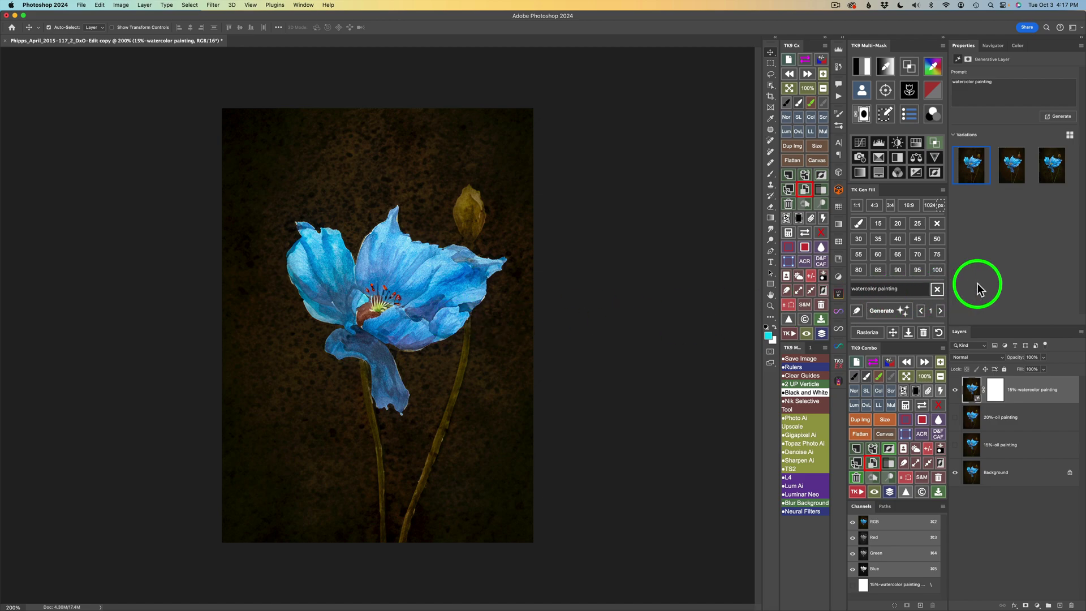
left_click(940, 311)
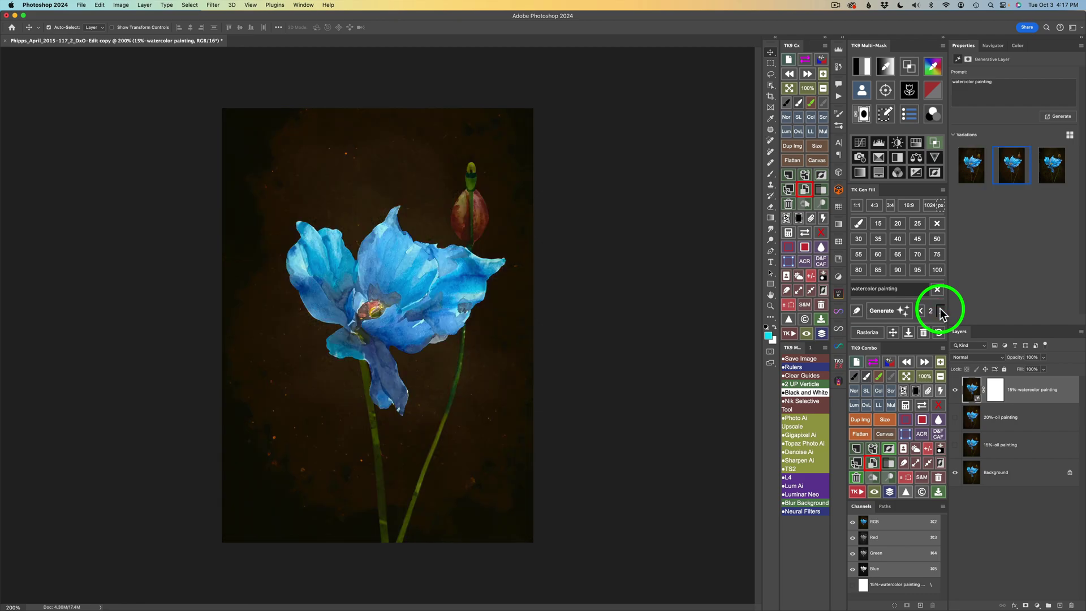
left_click(941, 310)
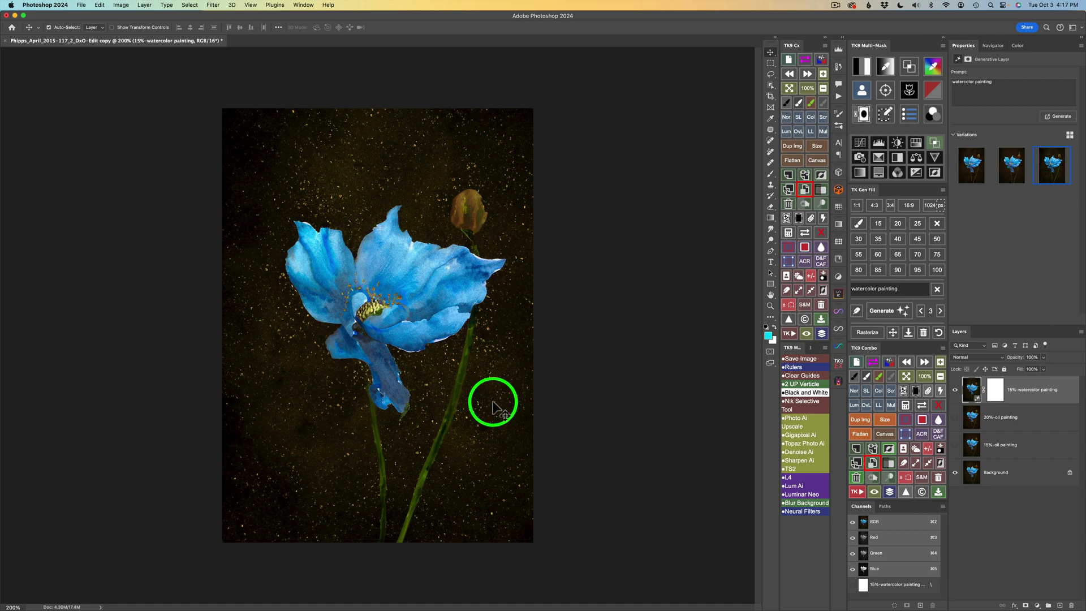
left_click(941, 312)
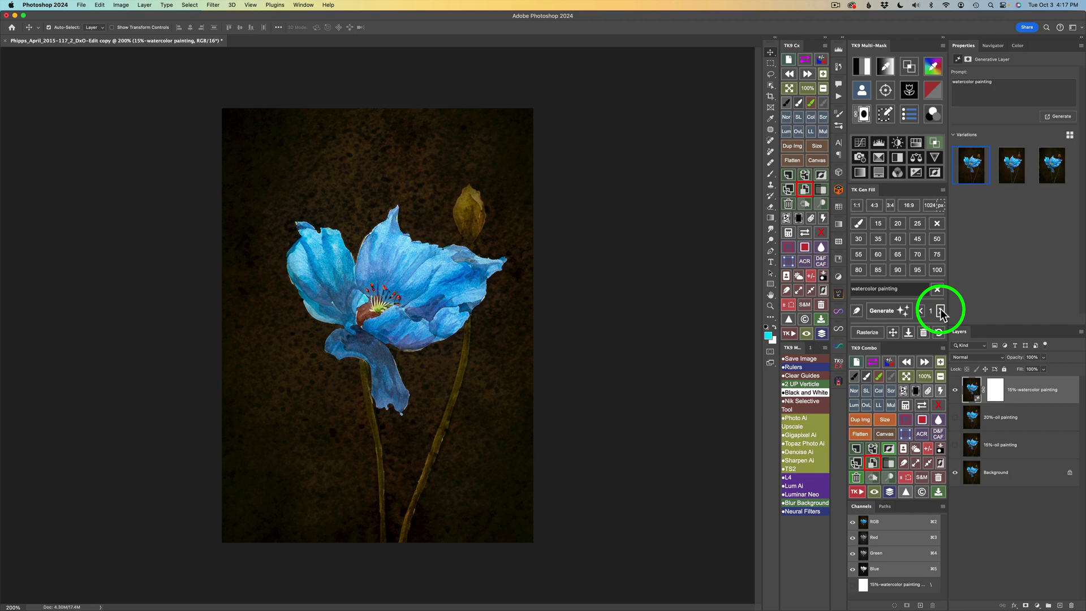
Hide the 15% watercolor layer and generate a 20% watercolor version, keeping variation 1 of 3
left_click(955, 391)
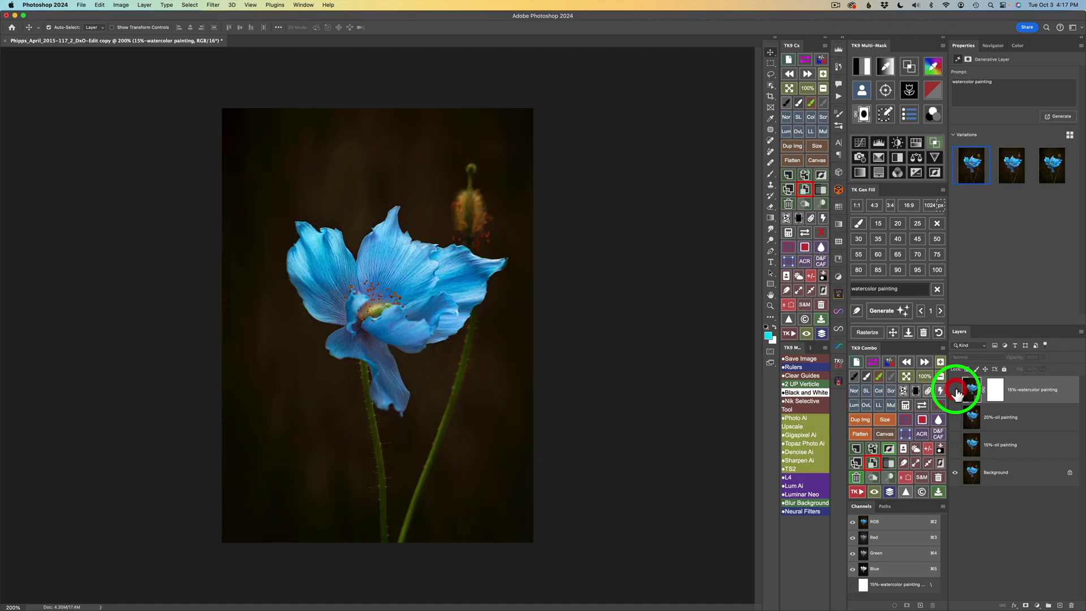
left_click(899, 224)
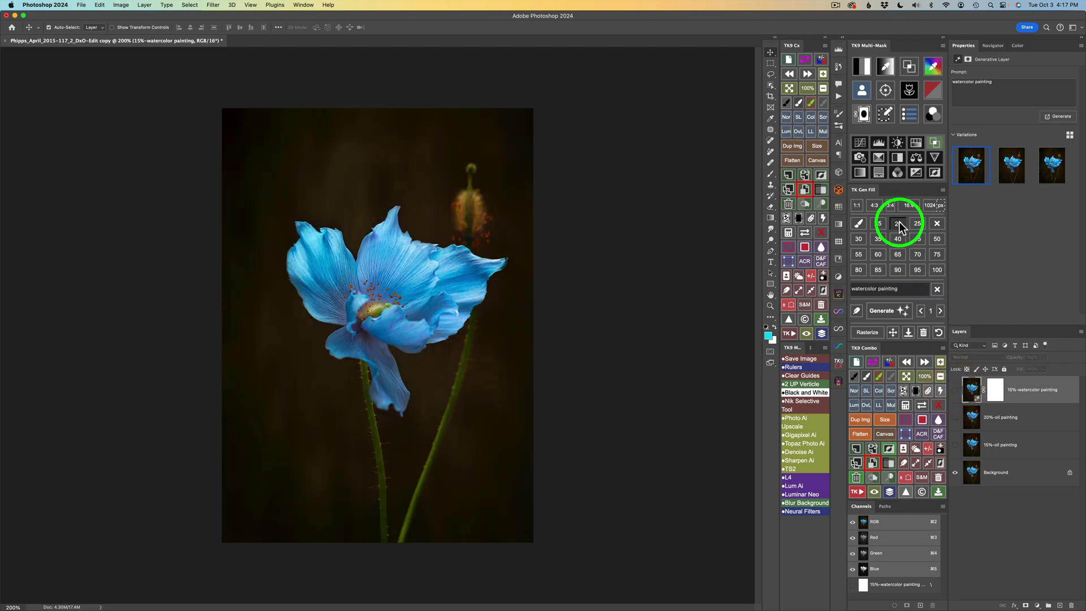
left_click(893, 312)
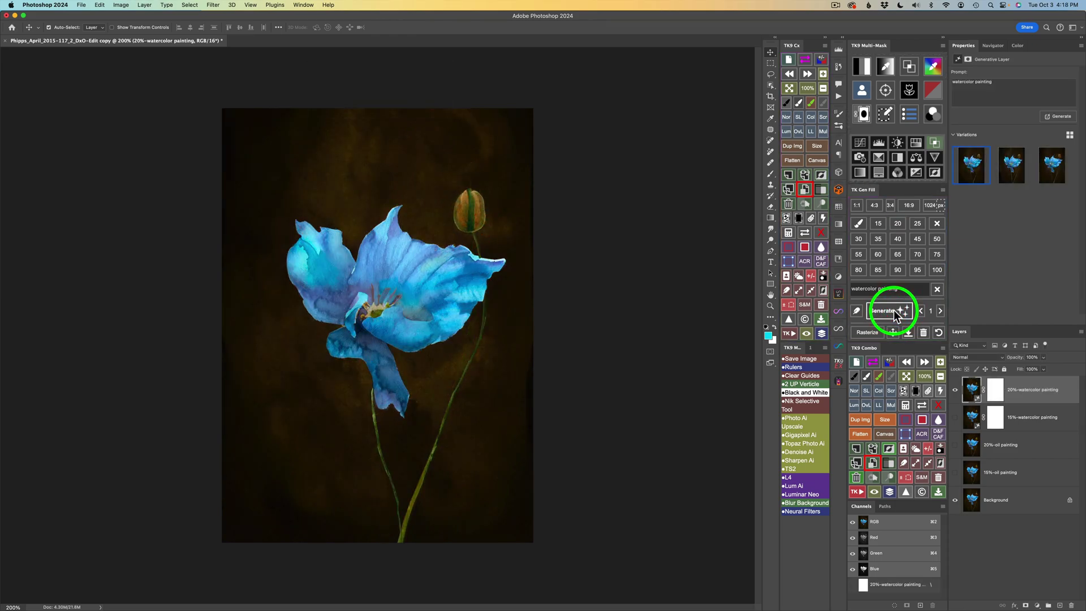
left_click(941, 310)
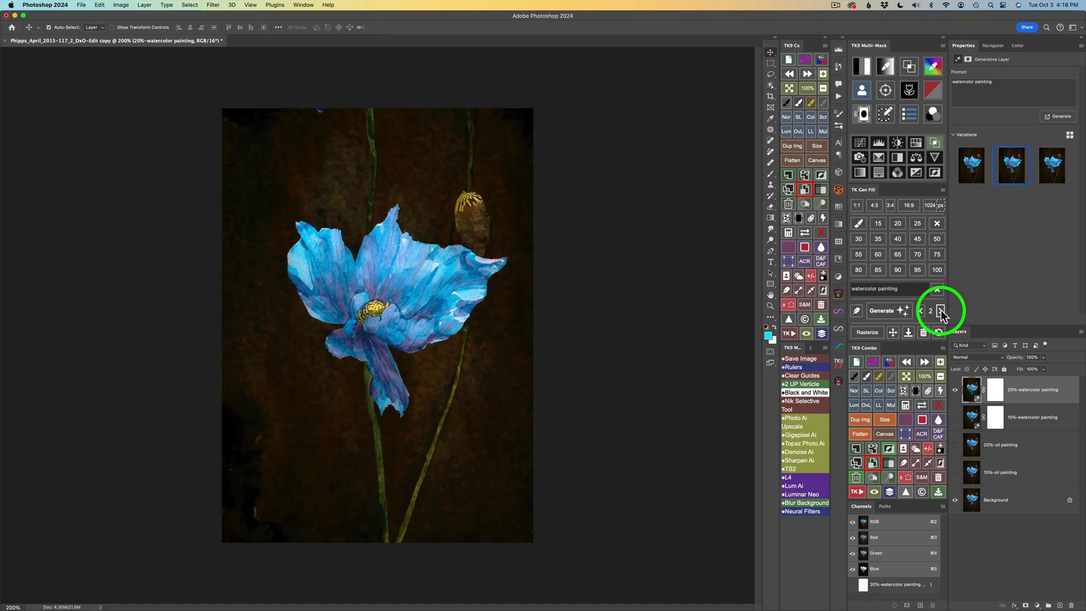
left_click(942, 311)
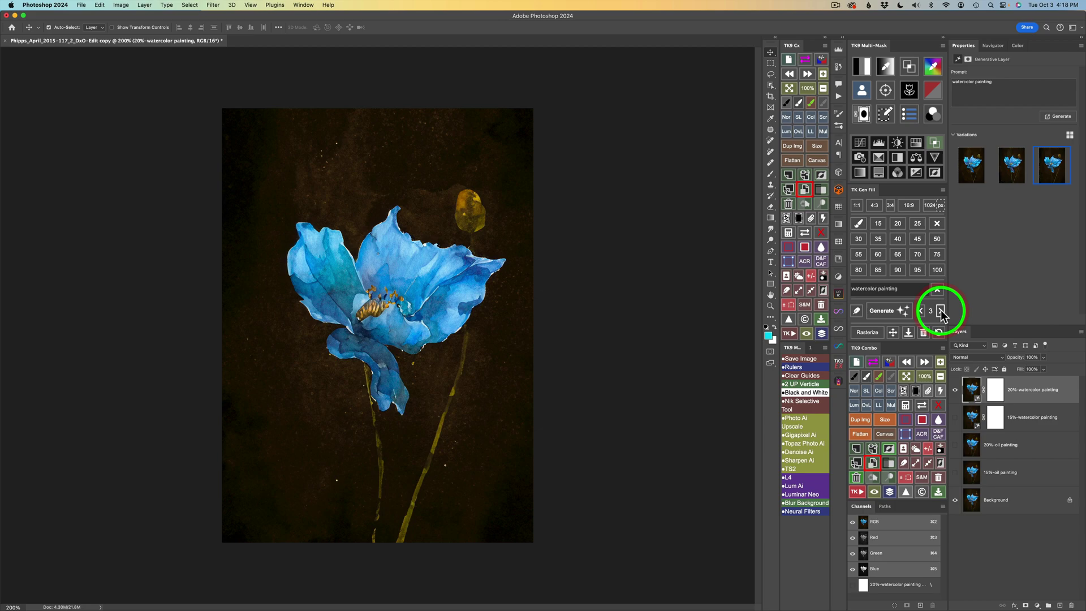
left_click(941, 310)
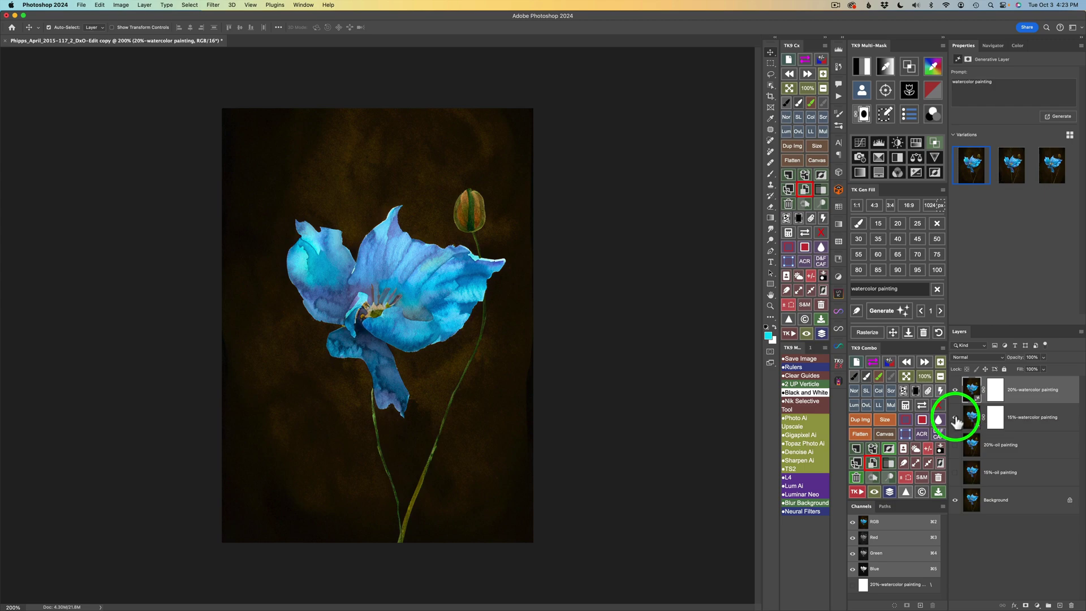
Toggle the 15% and 20% watercolor layers to compare them, then select the 15% layer
left_click(955, 419)
left_click(955, 392)
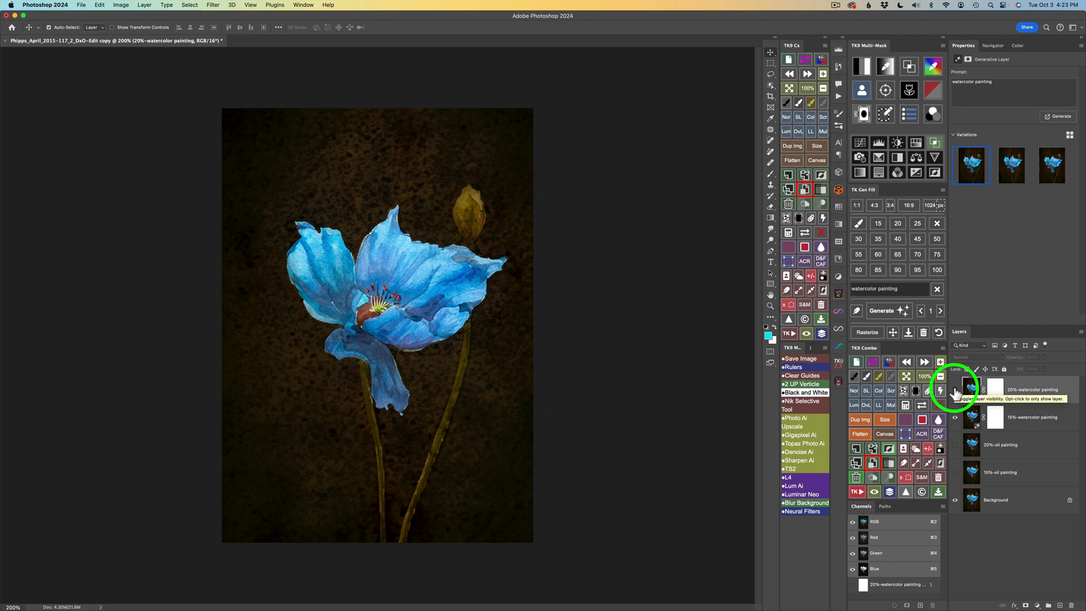
left_click(954, 390)
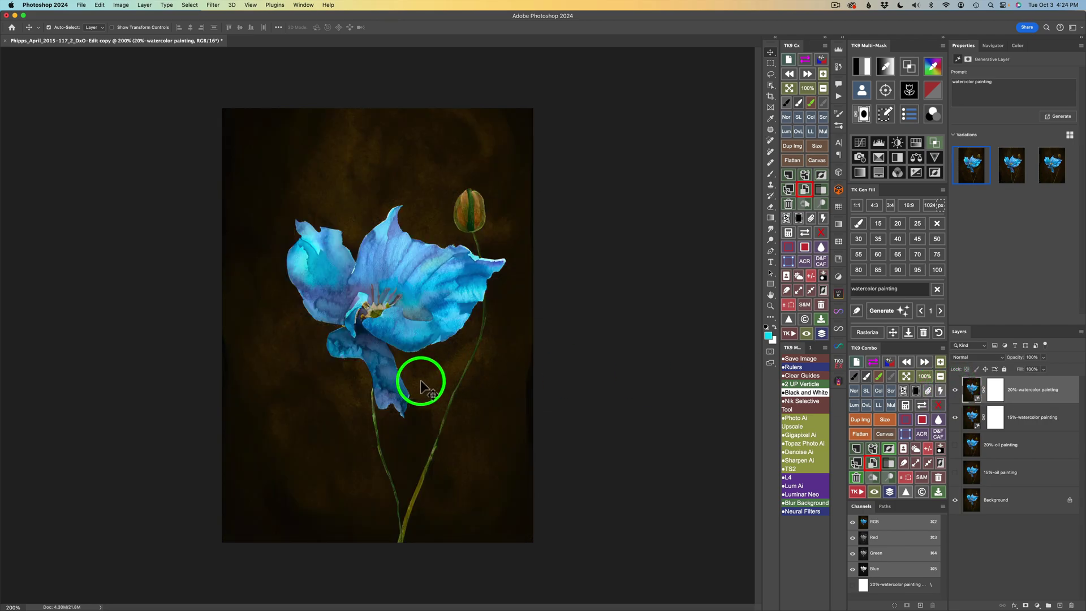
left_click(973, 417)
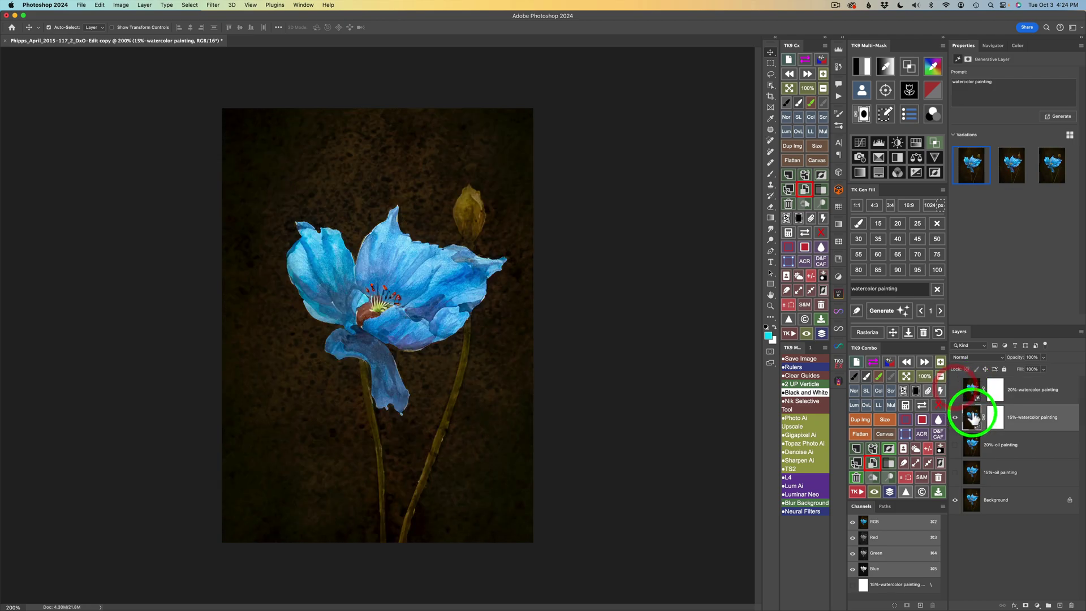
Cycle the 15% watercolor variations back to the first one and rasterize that layer
left_click(959, 331)
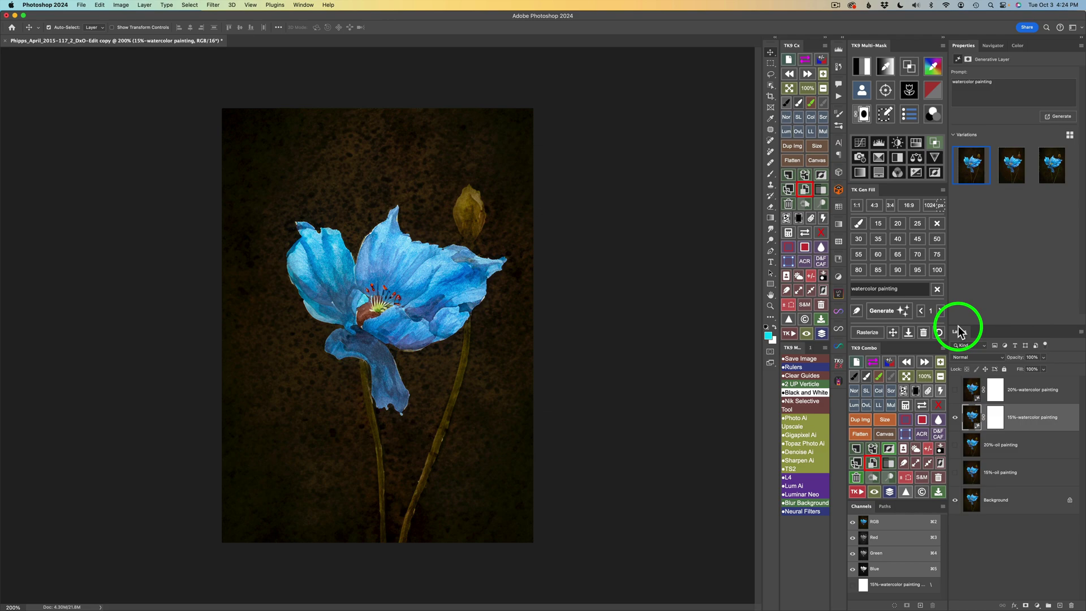
left_click(941, 311)
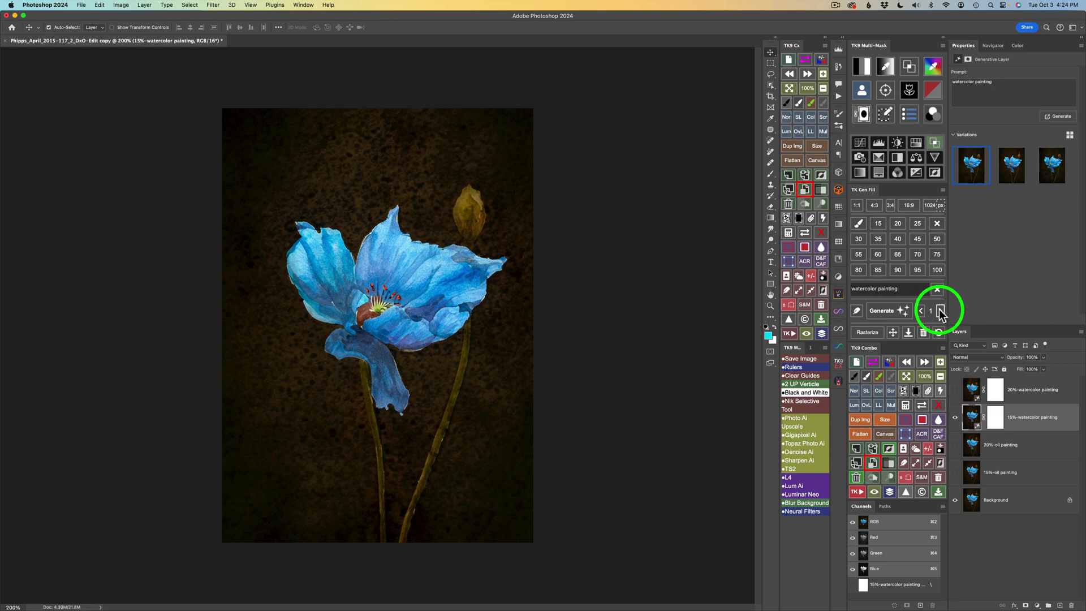
left_click(941, 311)
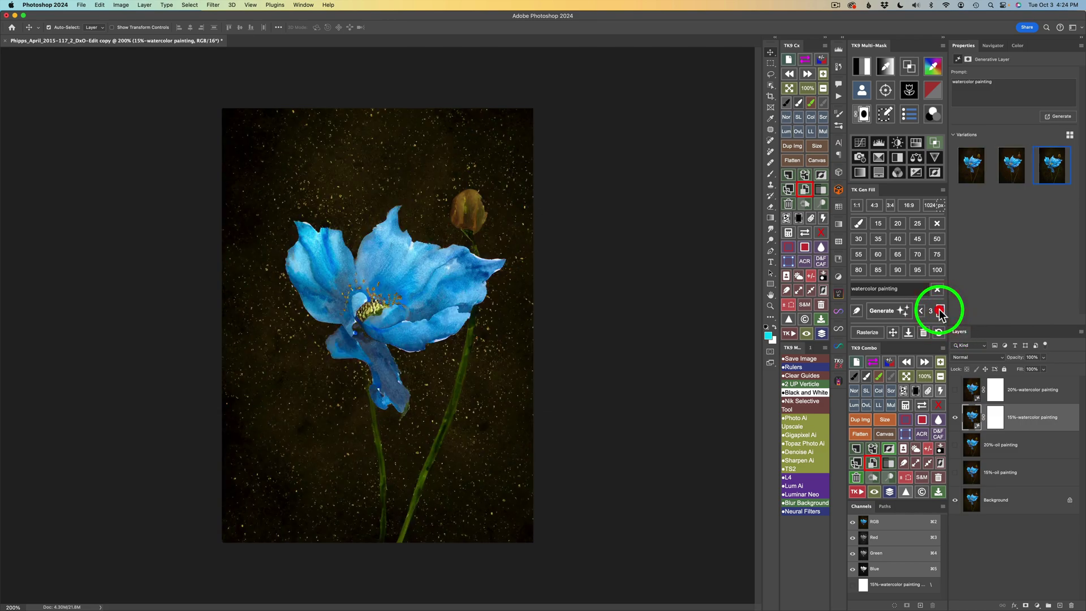
left_click(940, 310)
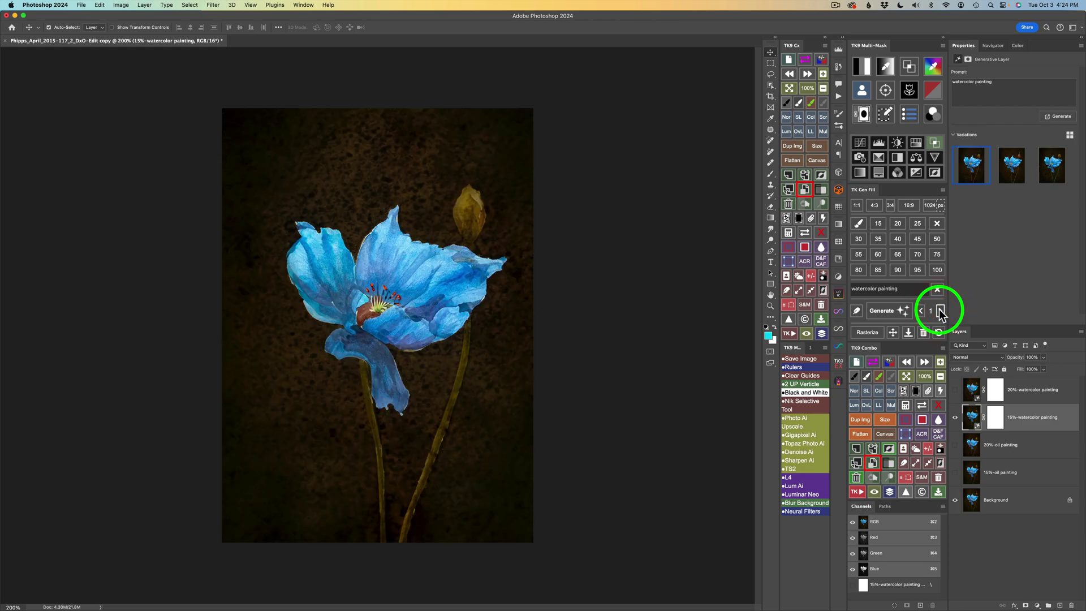
left_click(972, 419)
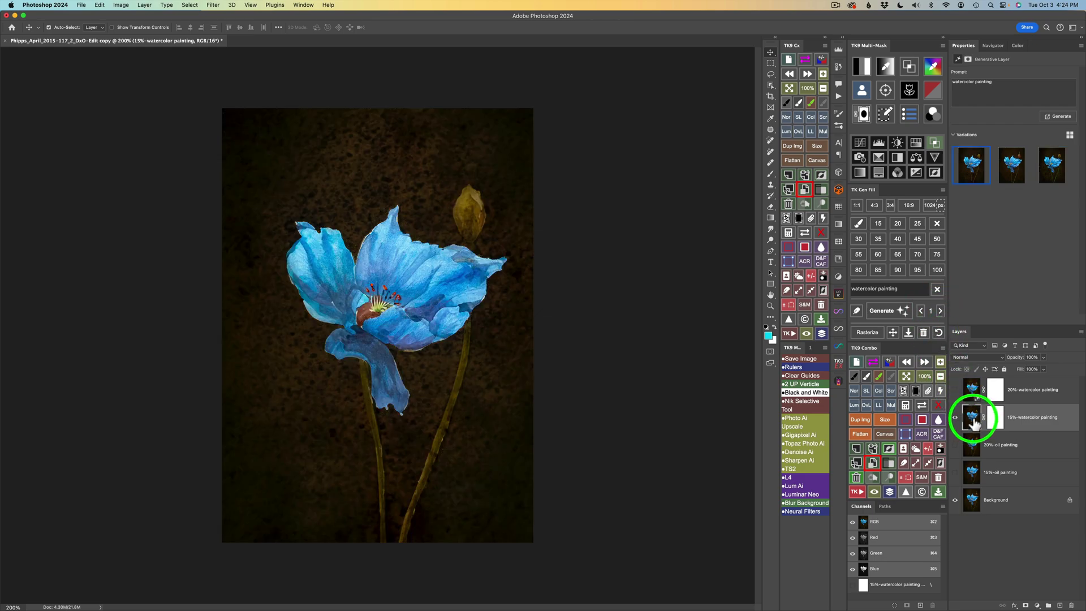
left_click(866, 332)
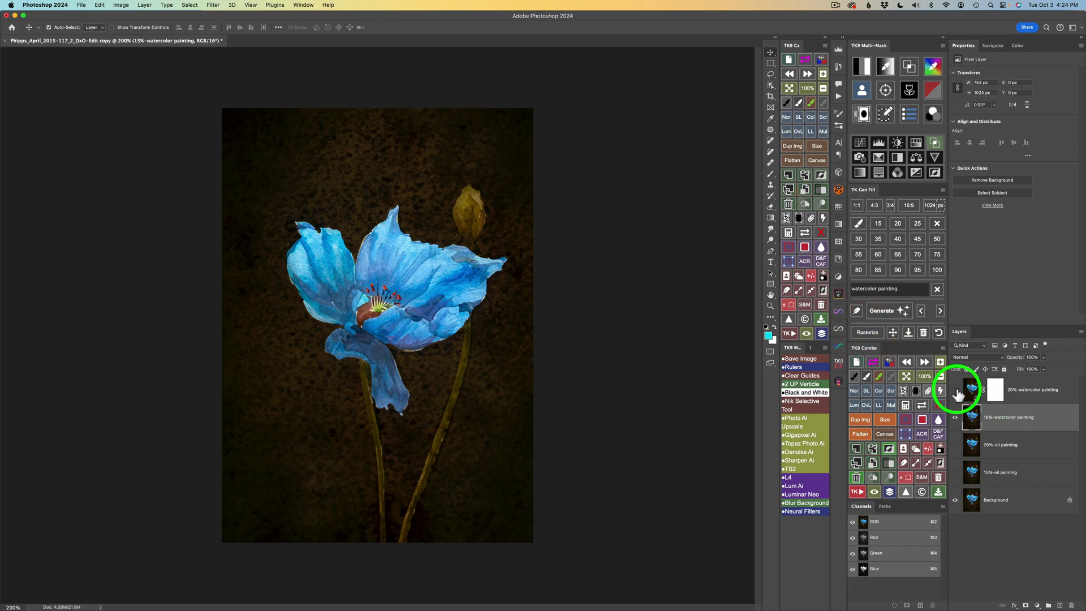
Show and select the 20% watercolor layer, return to variation 1, and rasterize it
left_click(956, 390)
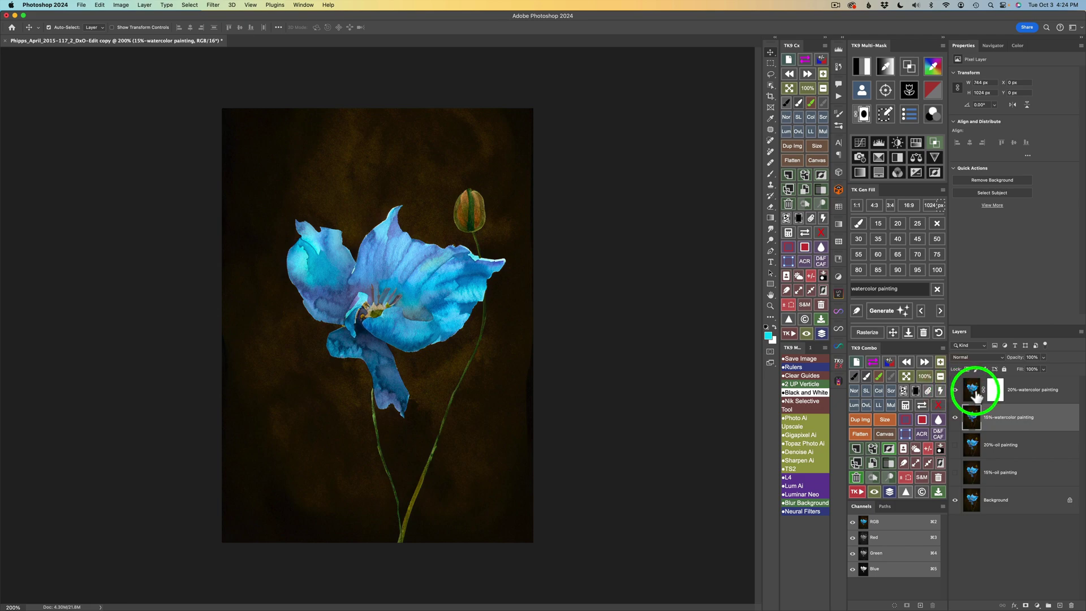
left_click(973, 391)
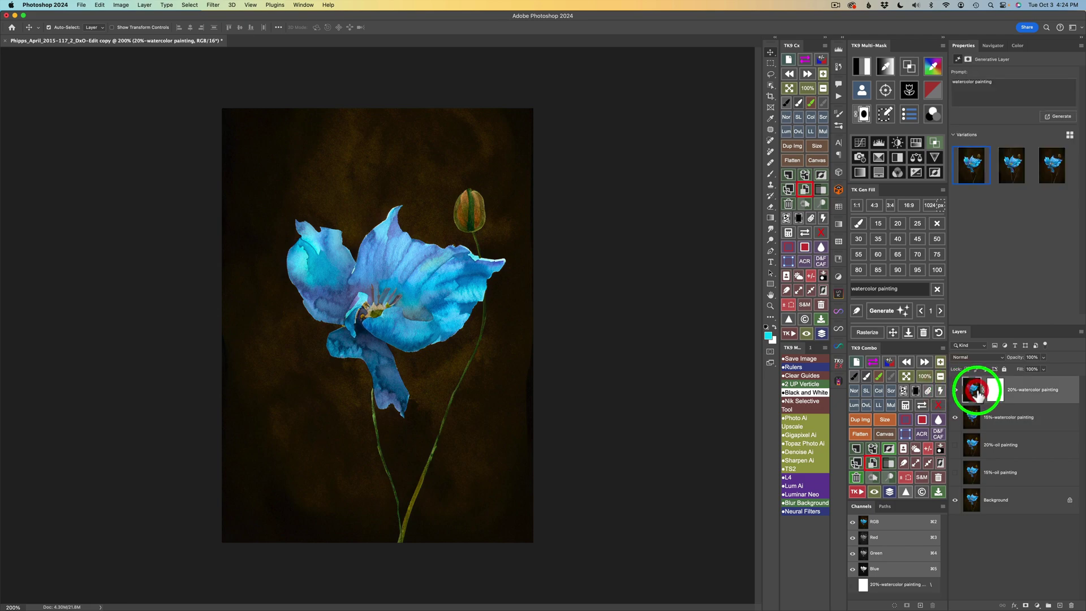
left_click(941, 311)
left_click(941, 311)
left_click(941, 310)
left_click(874, 334)
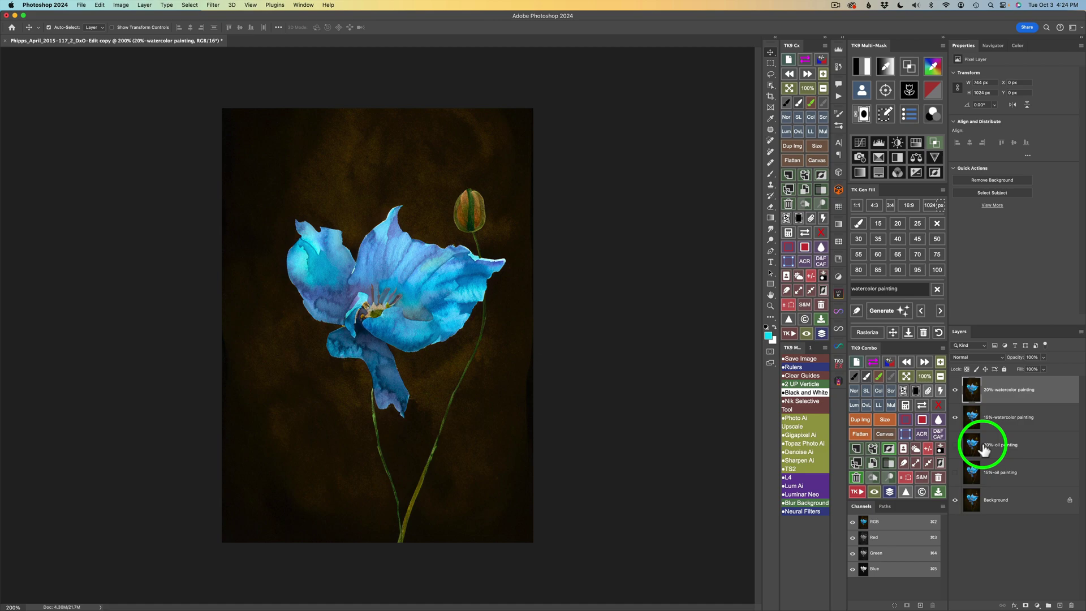
Hide both watercolor layers and toggle the 15% and 20% oil painting layers against the photo
left_click_drag(954, 389, 956, 478)
left_click(955, 474)
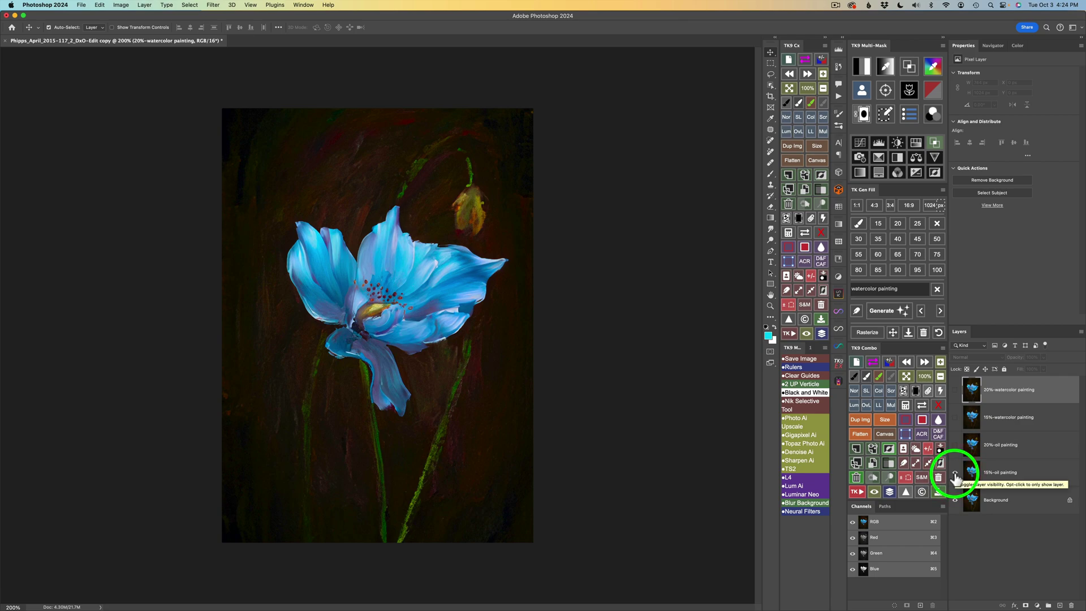
left_click(956, 472)
left_click(956, 445)
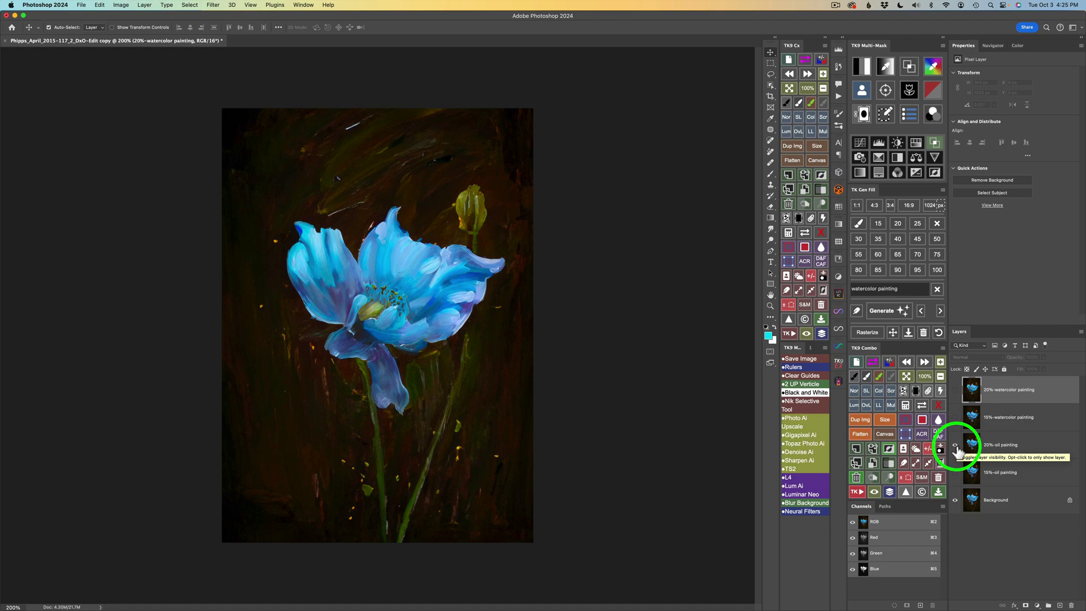
left_click(955, 446)
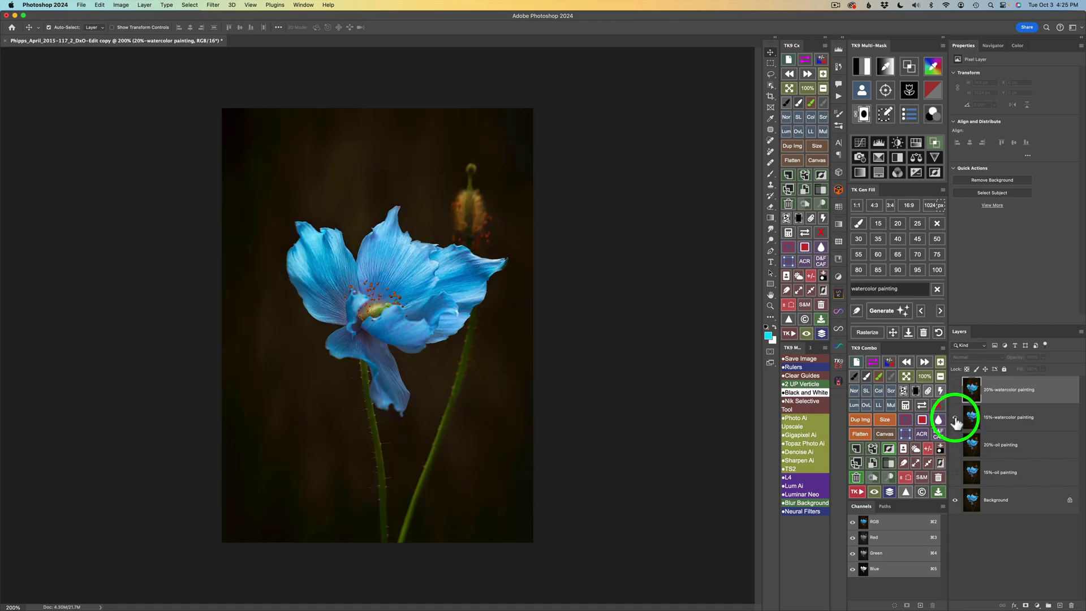
Toggle the 15% and 20% watercolor layers to compare, ending with only the photo visible
left_click(955, 421)
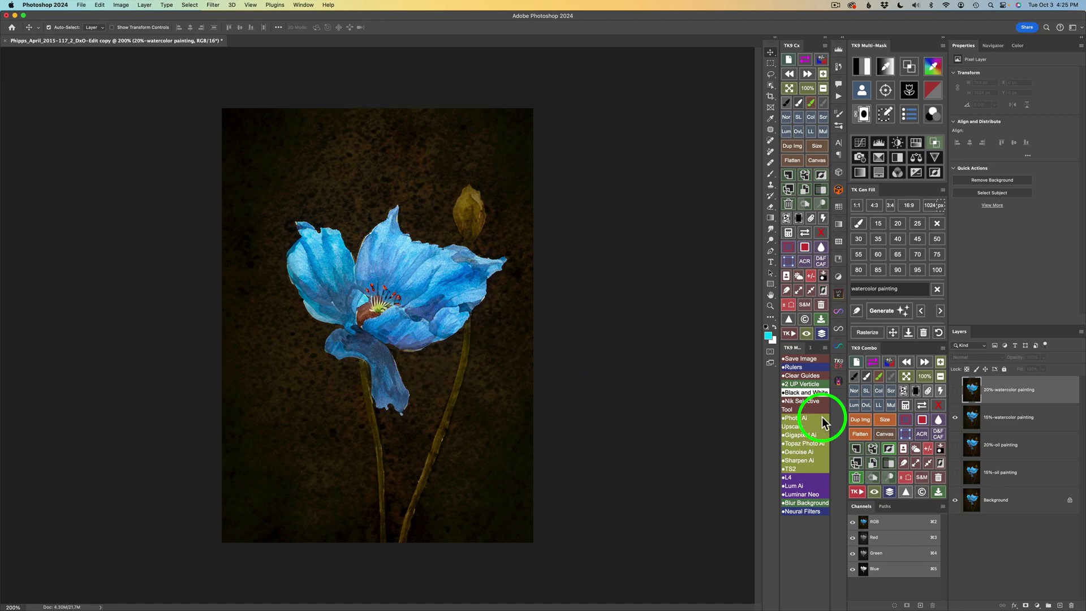
left_click(955, 418)
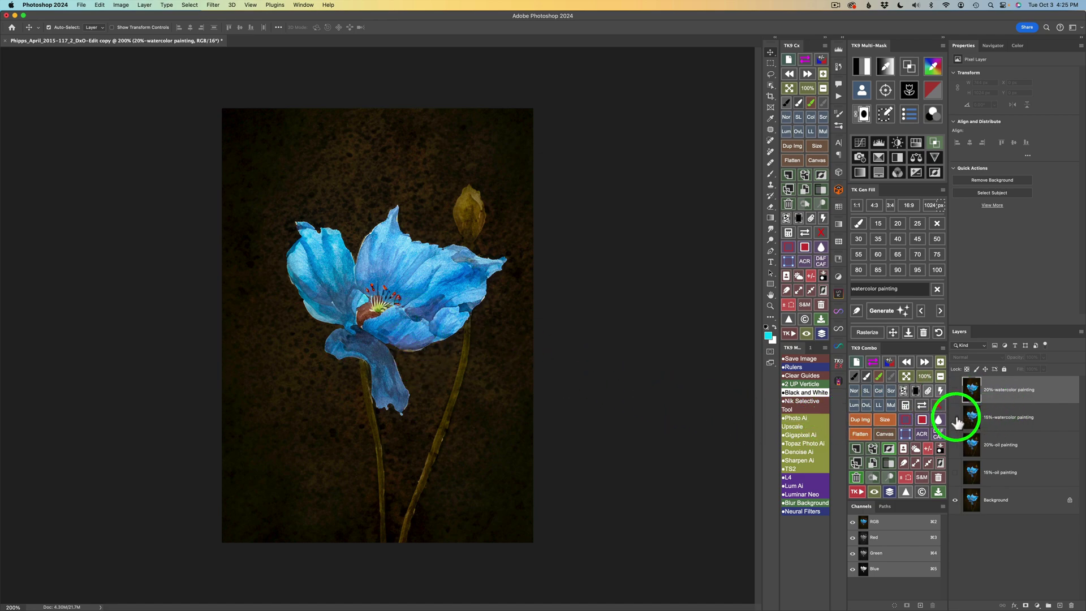
left_click(956, 418)
left_click(955, 390)
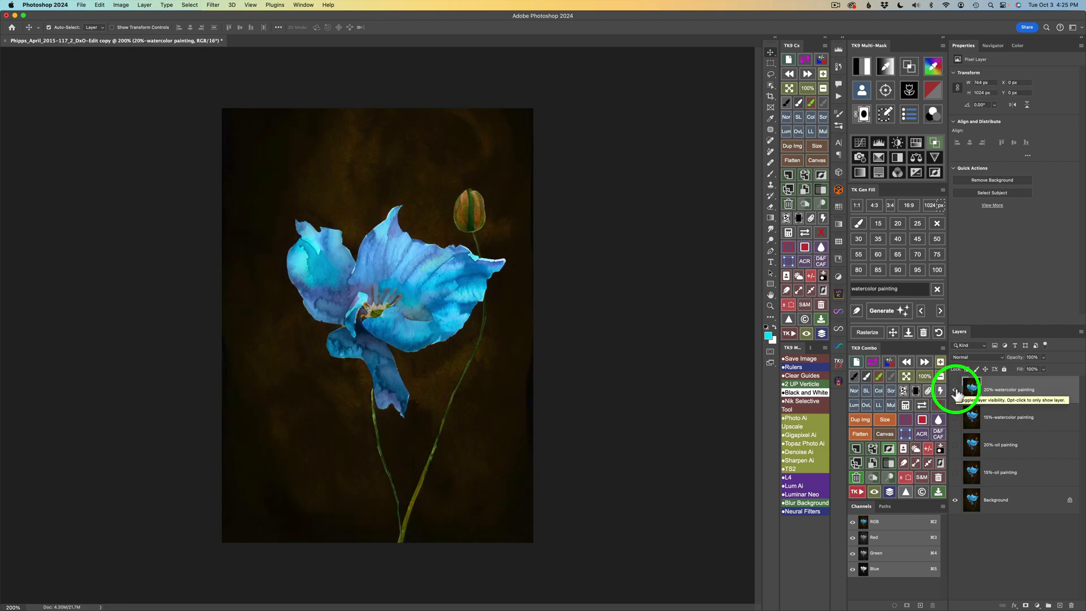
left_click(955, 390)
left_click(956, 419)
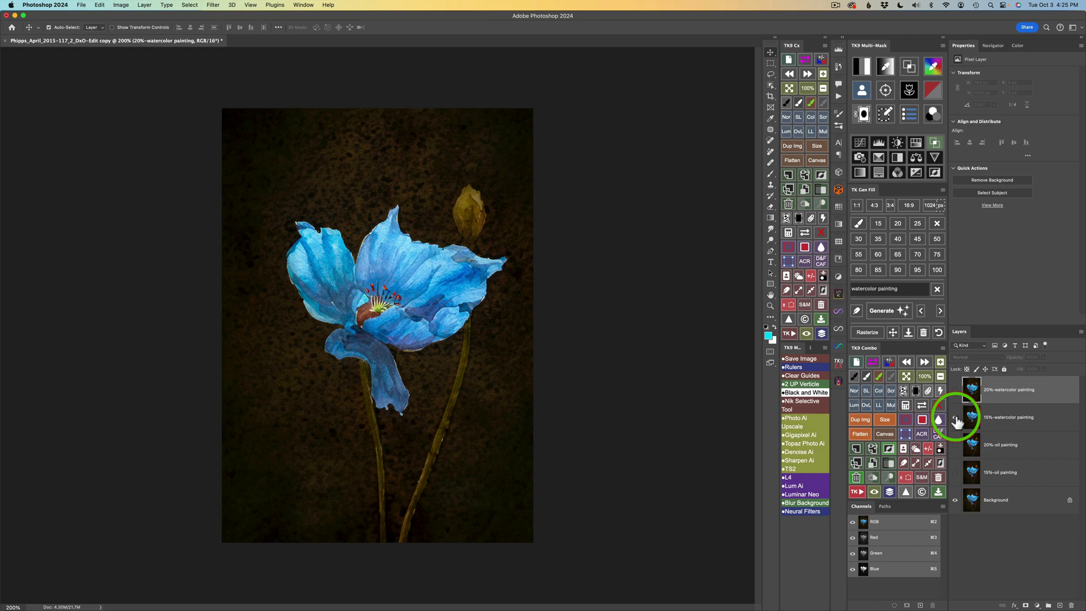
left_click(956, 420)
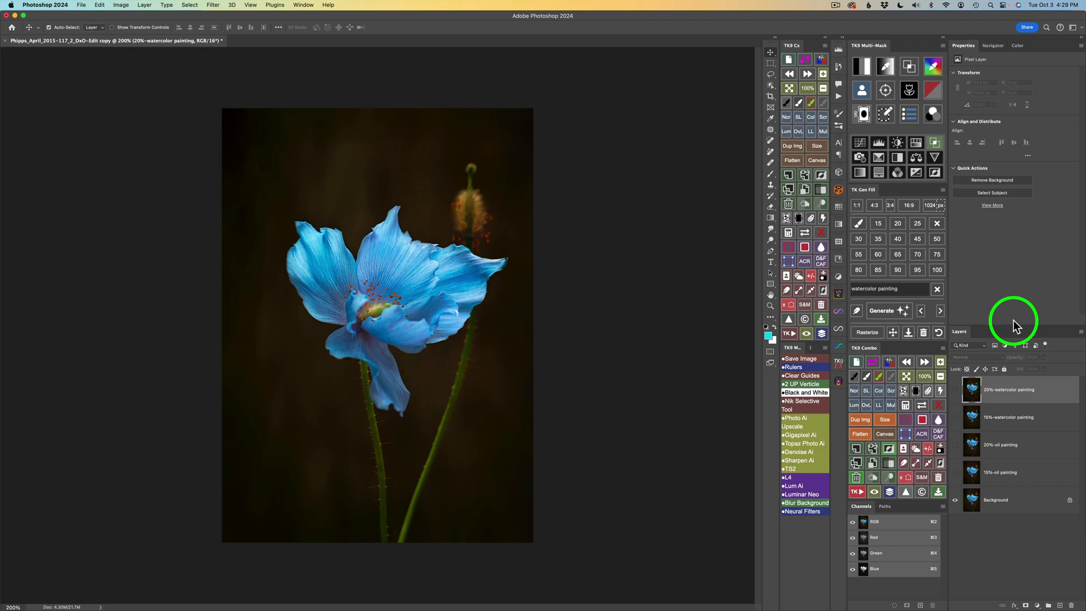
Replace the prompt text with 'cut paper art, blue flower, green stem with leaves'
triple_click(880, 289)
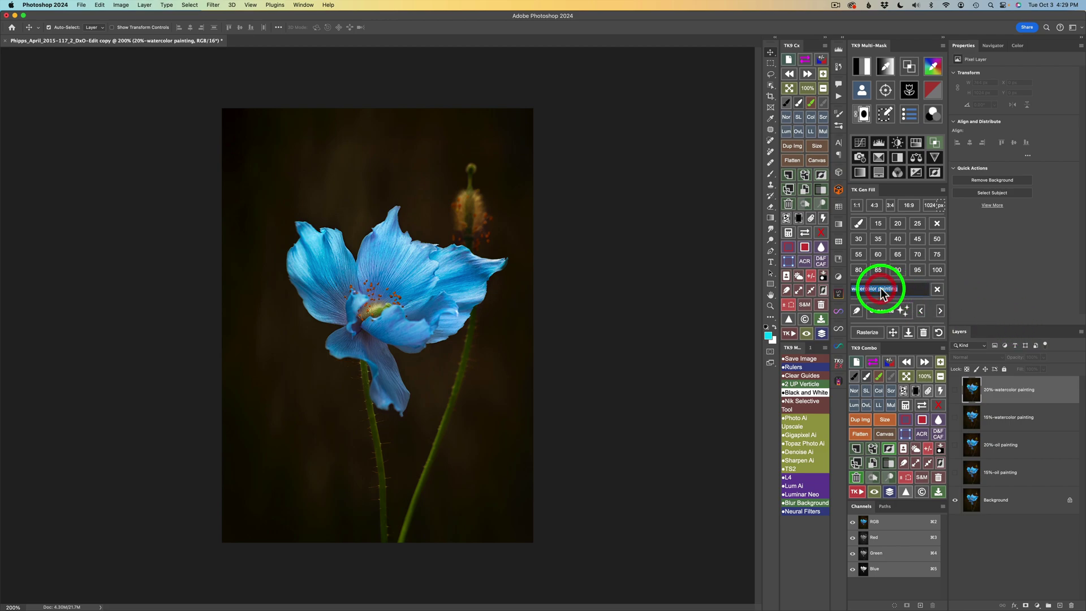
type("cut paper art,")
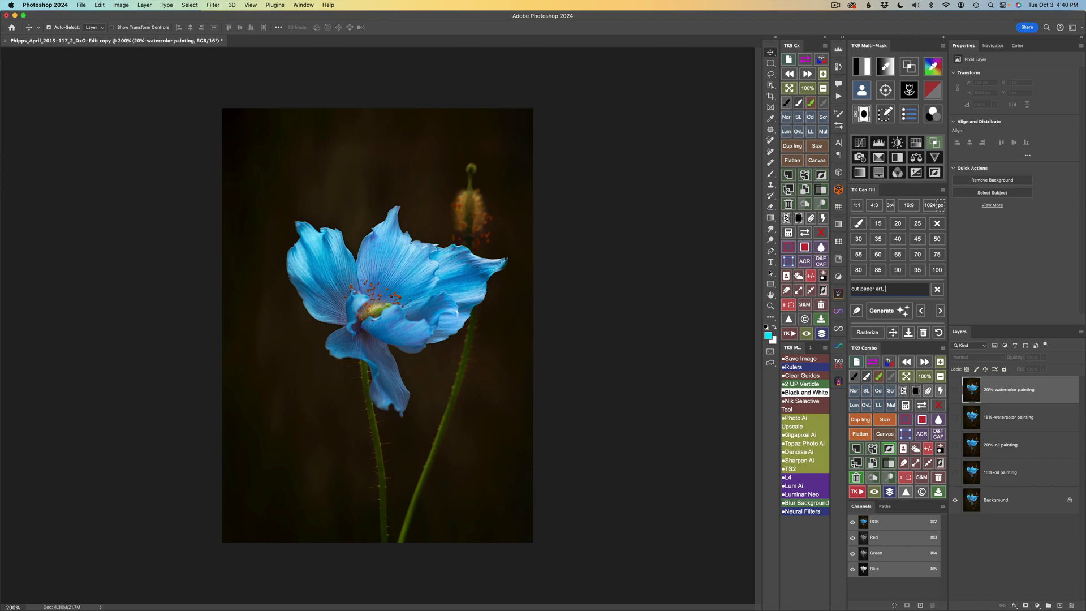
type(" blue flower, green stem with")
left_click(912, 294)
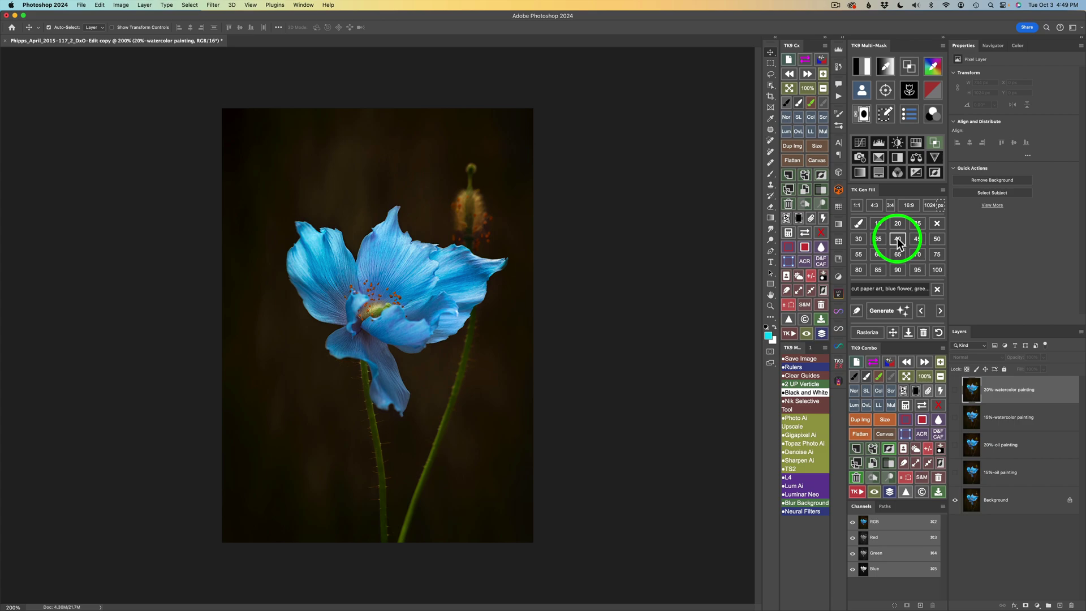
Generate a 40% cut paper art version of the poppy and settle on the second of three variations
left_click(898, 239)
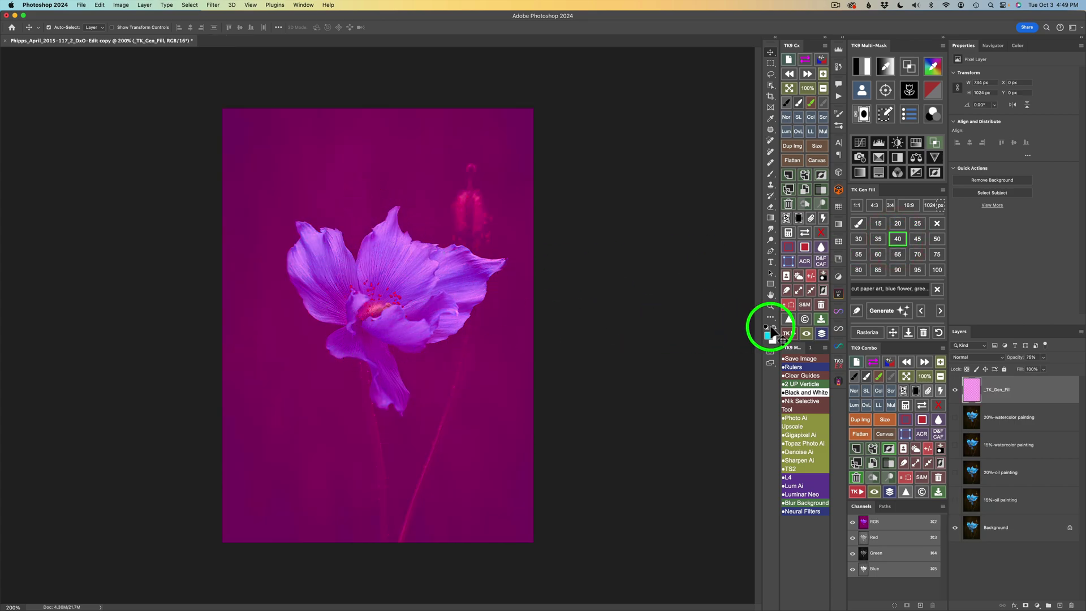
left_click(891, 310)
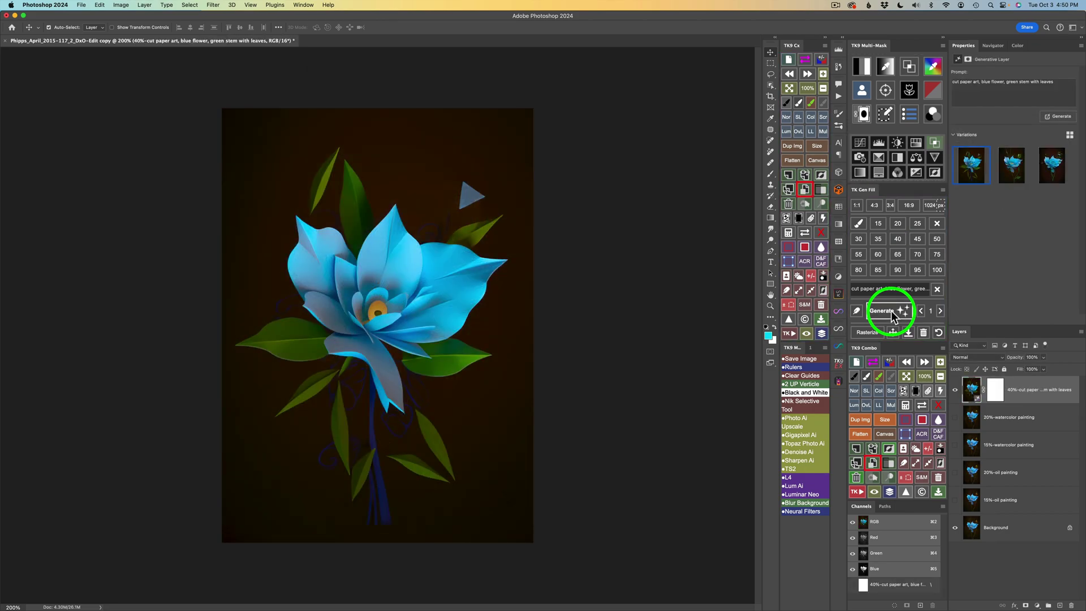
left_click(941, 311)
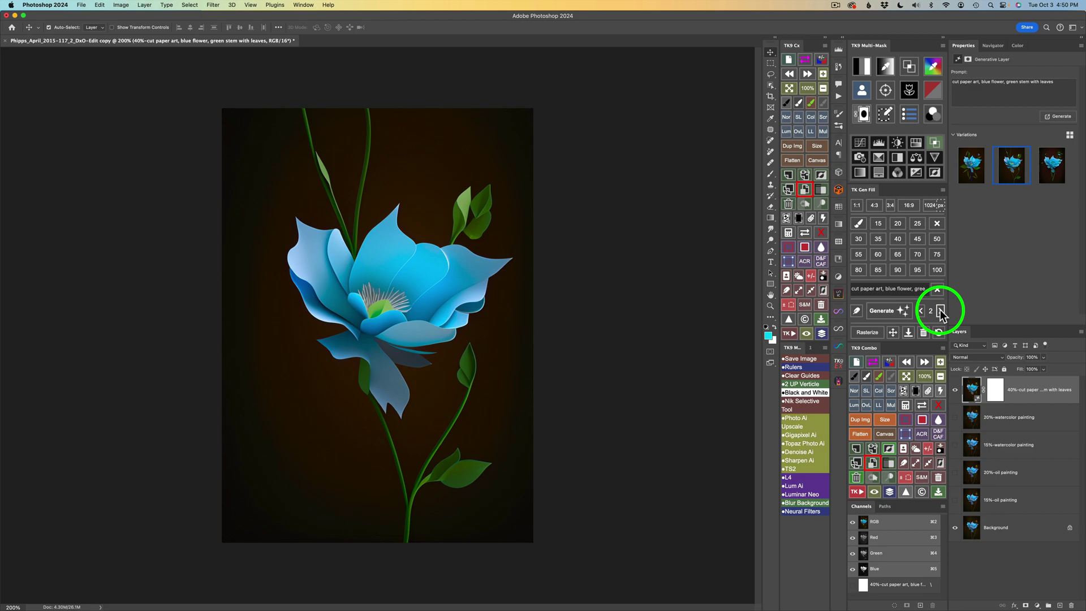
left_click(941, 311)
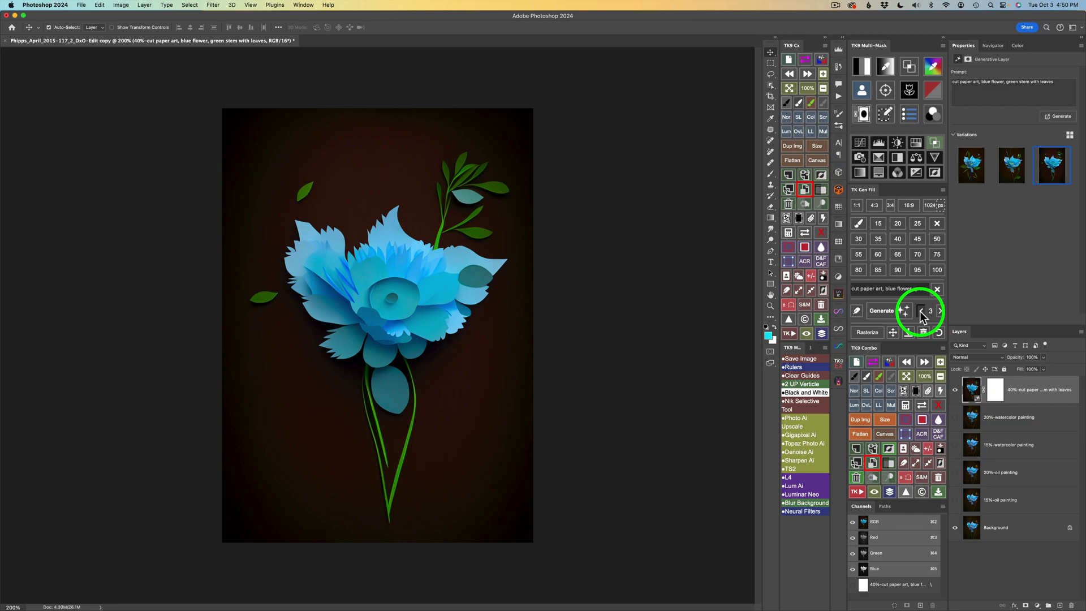
left_click(920, 311)
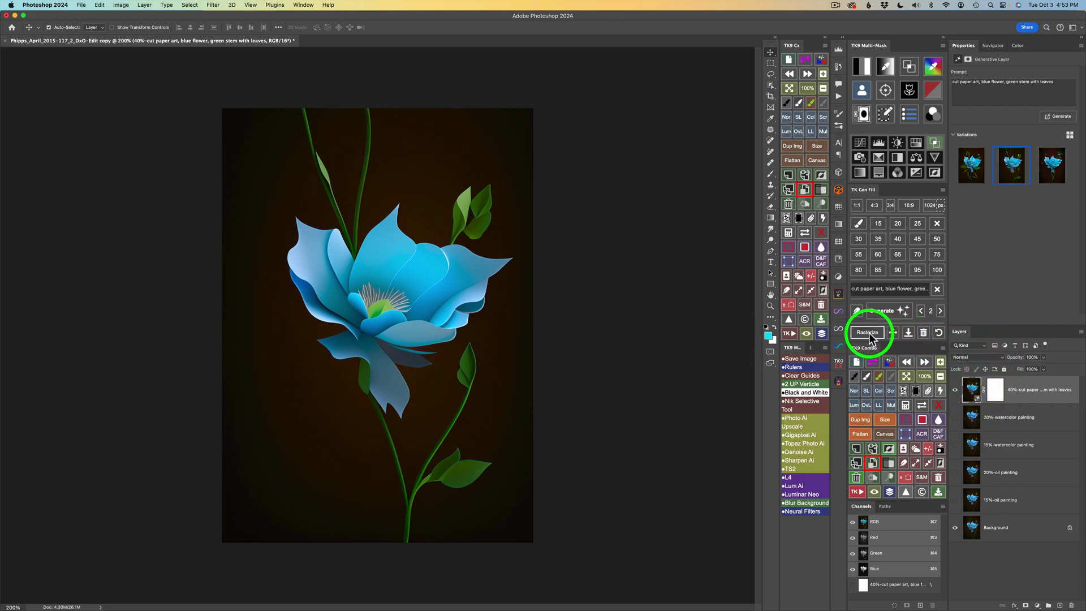
Rasterize and hide the cut paper layer, then show the 15% and 20% oil painting layers
left_click(868, 334)
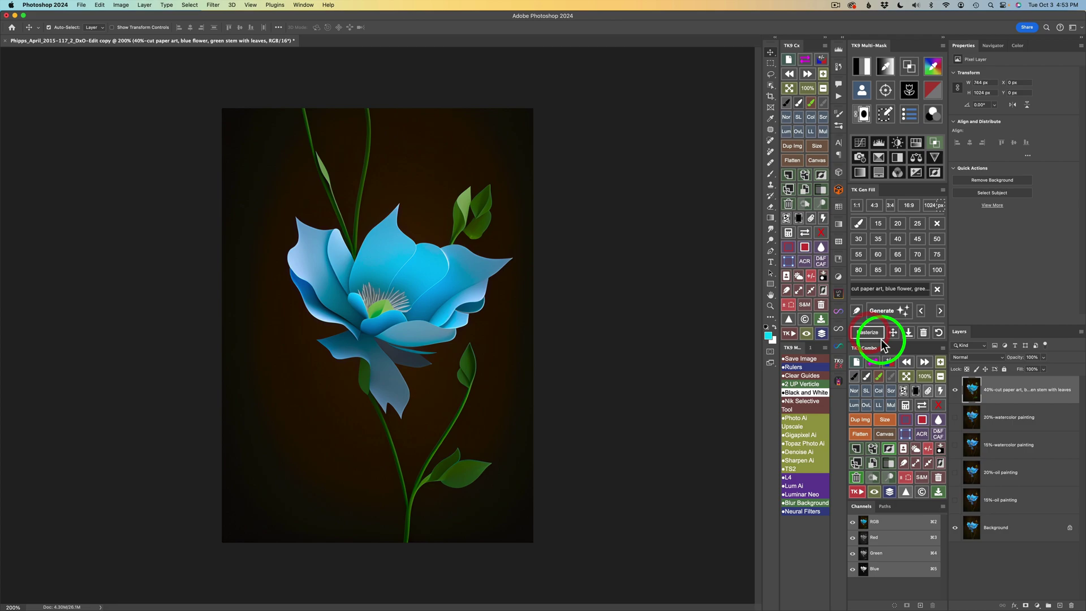
left_click(956, 394)
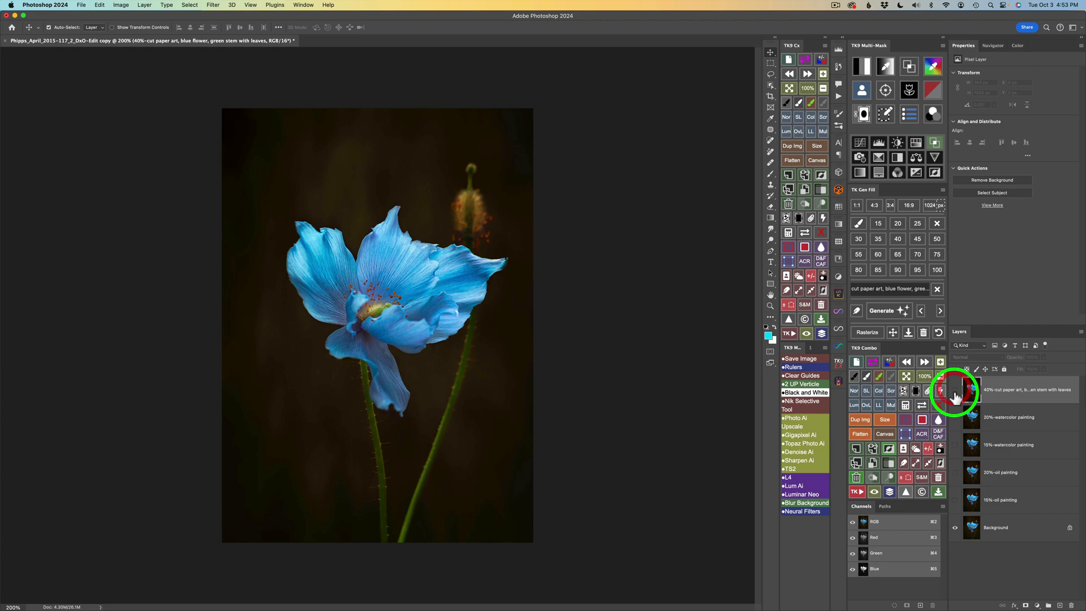
left_click(955, 500)
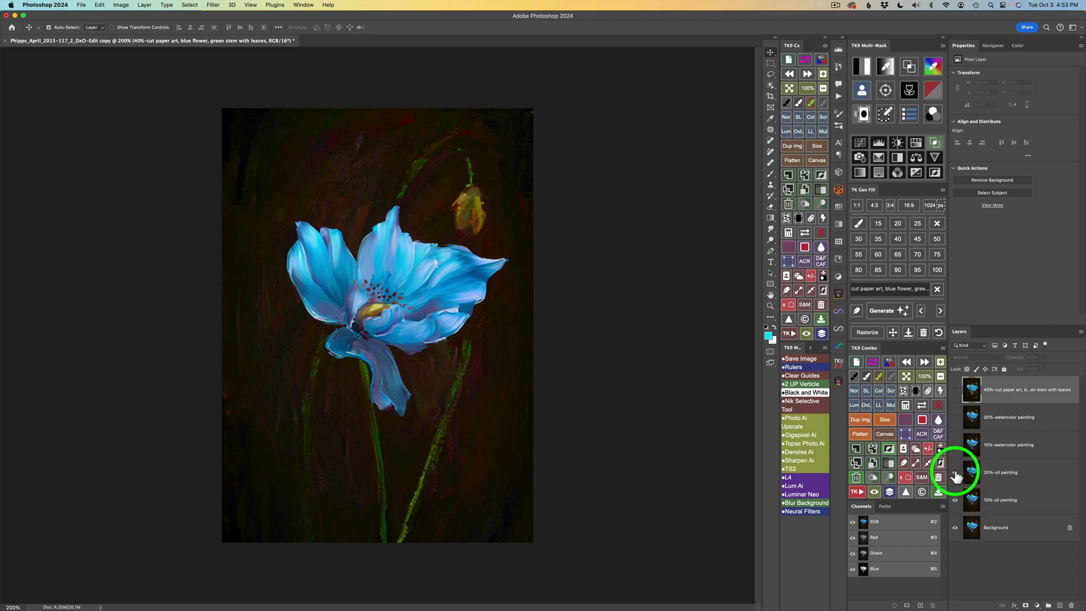
left_click(955, 473)
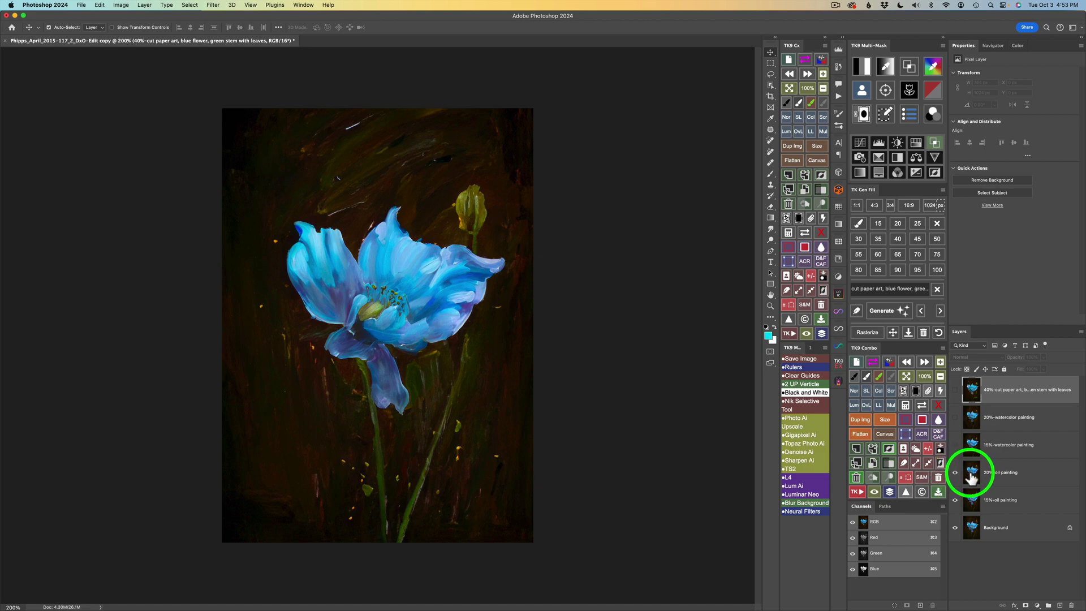
Delete the 20% oil painting layer and show both watercolor layers and the 40% cut paper layer
left_click(971, 477)
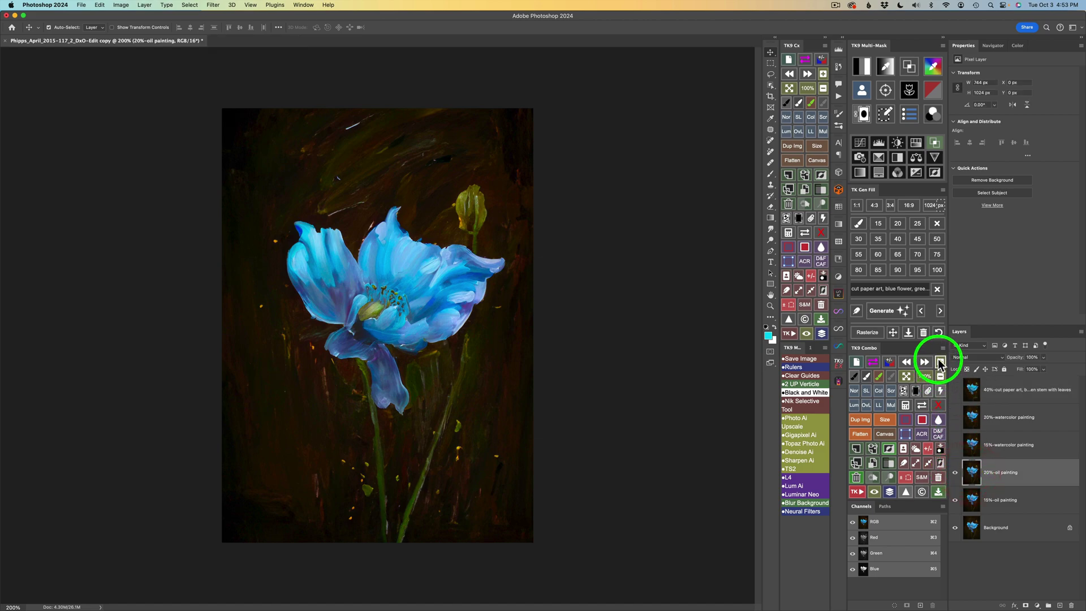
left_click(924, 333)
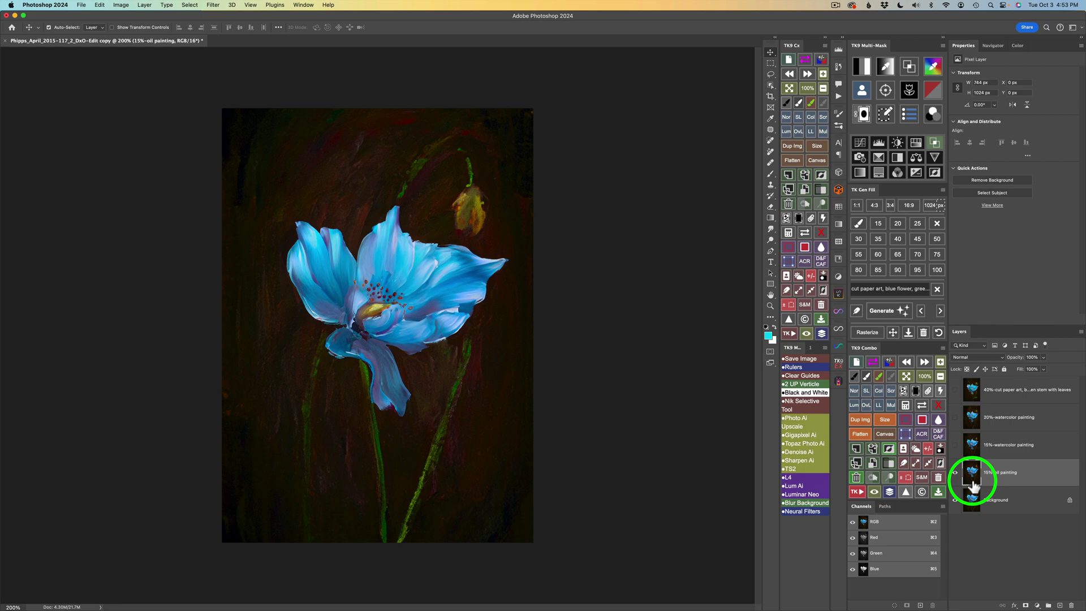
left_click(956, 450)
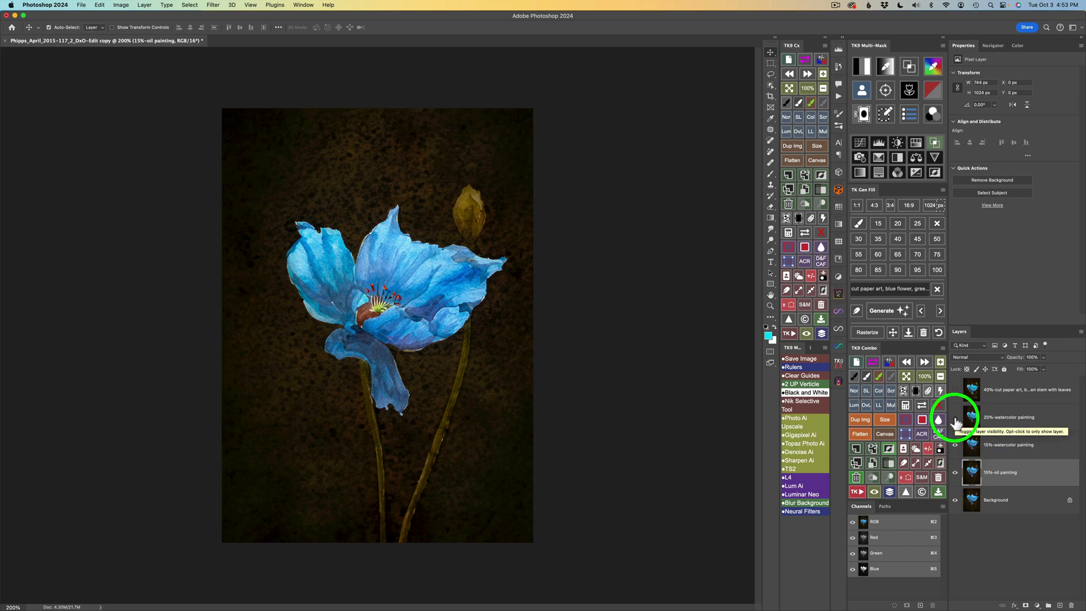
left_click(956, 418)
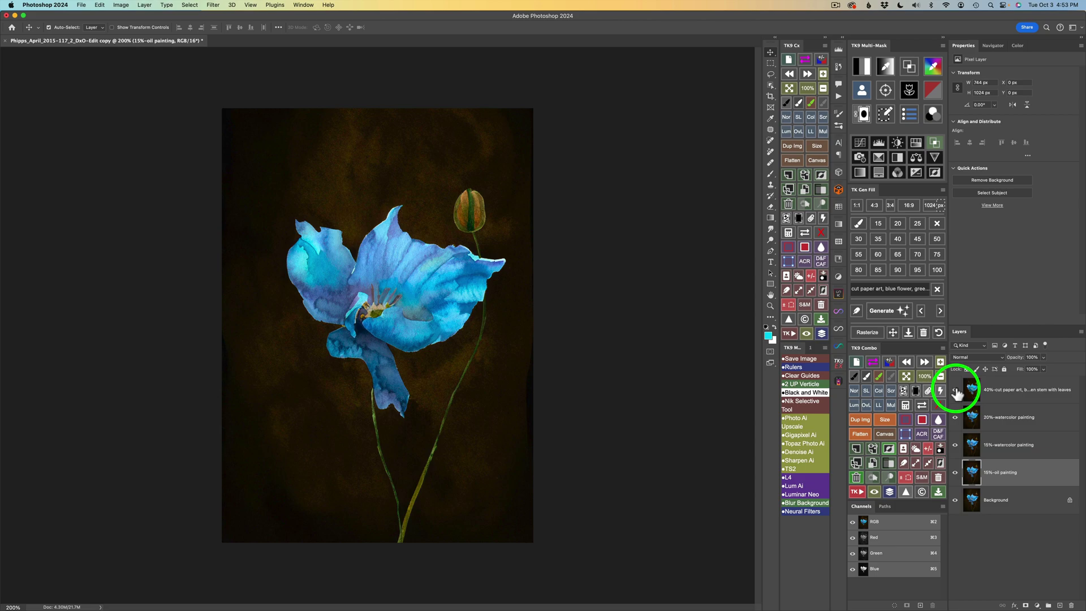
left_click(956, 391)
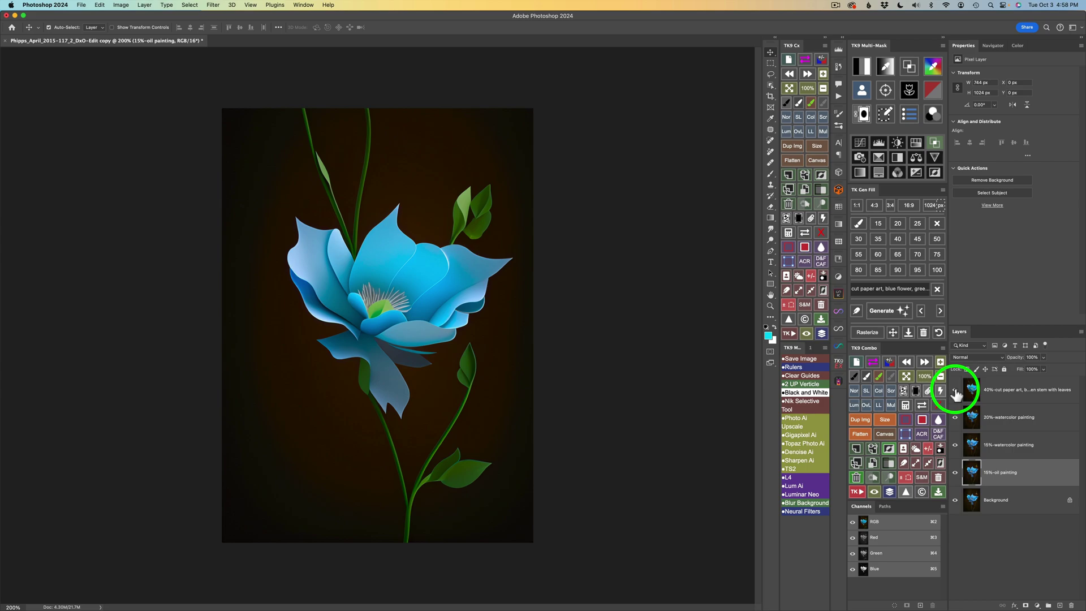
left_click(956, 391)
left_click(955, 417)
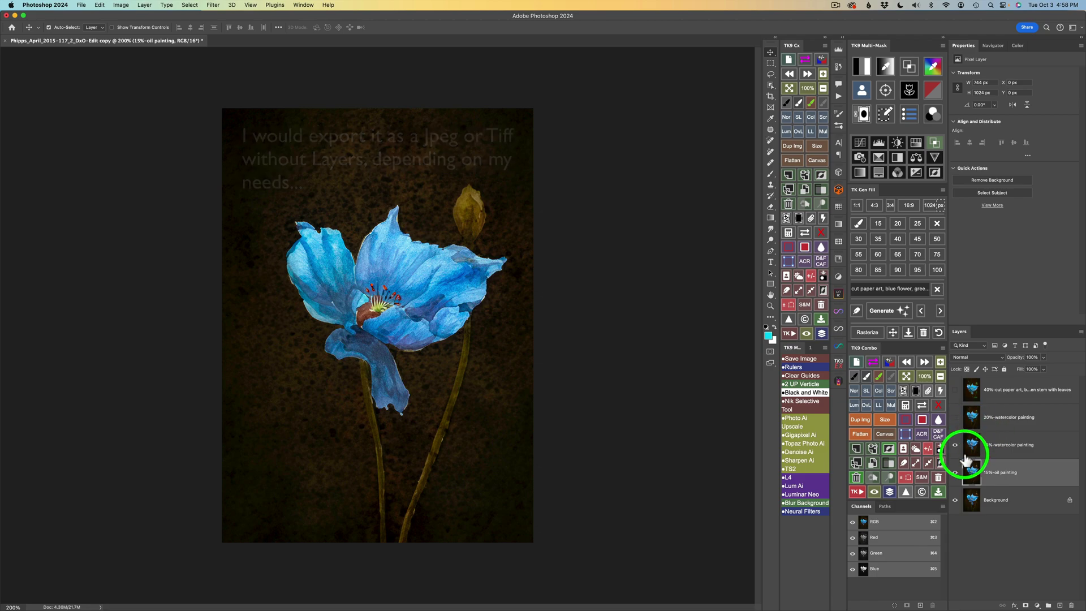
left_click(956, 446)
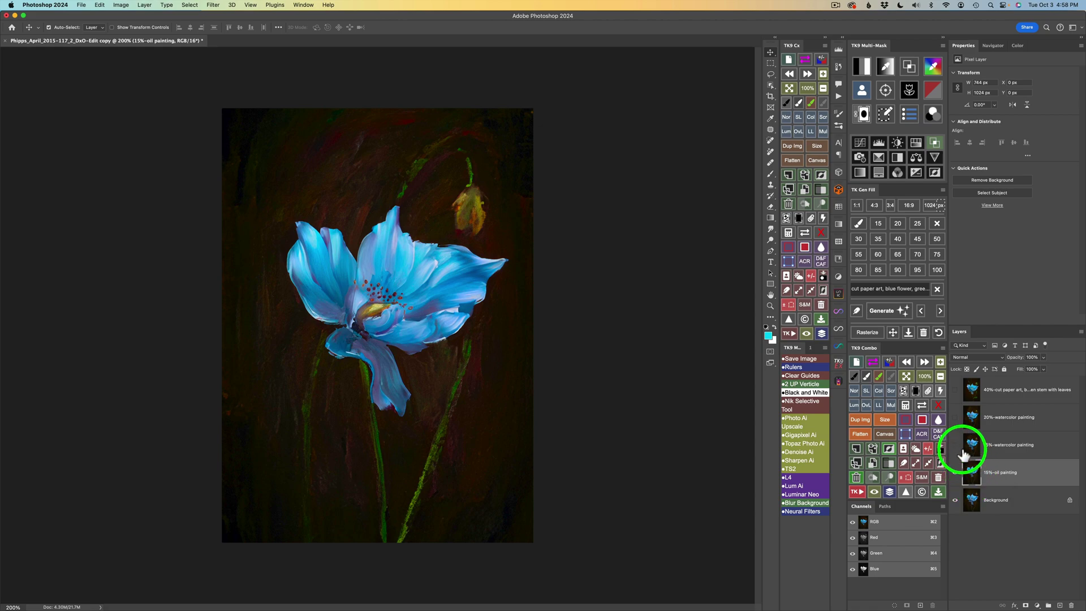
left_click_drag(955, 446, 956, 390)
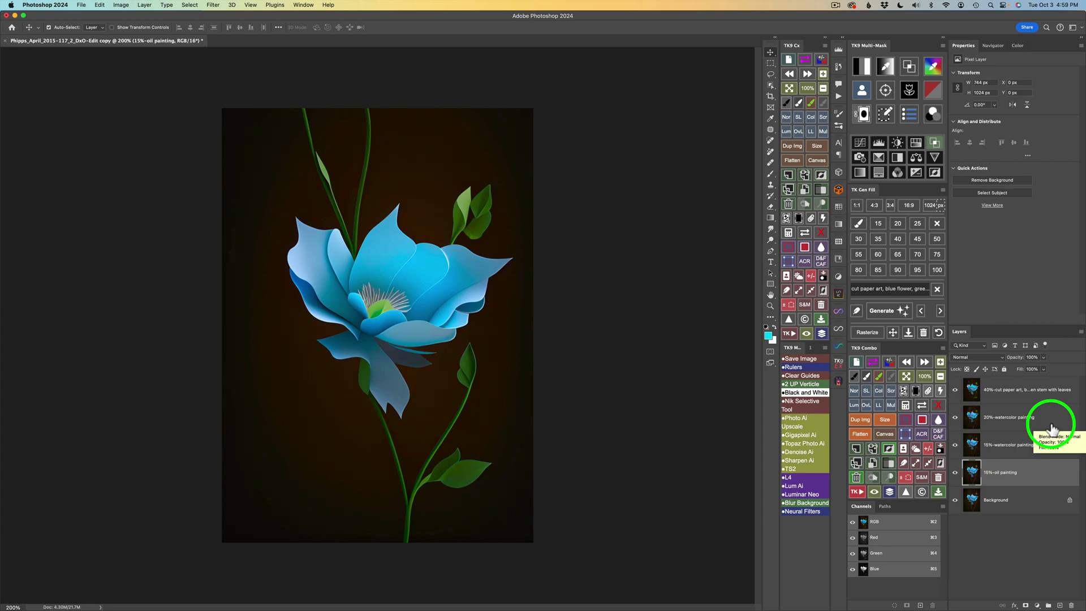